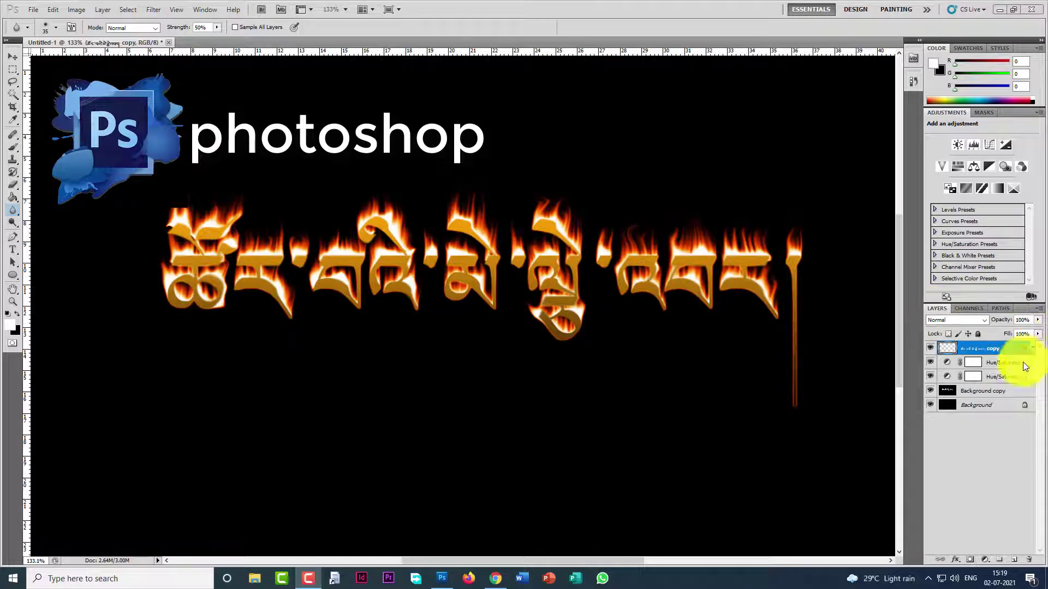
Close the open document without saving and create a new 1280 × 720 pixel RGB document at 300 pixels/inch with white background contents
click(169, 42)
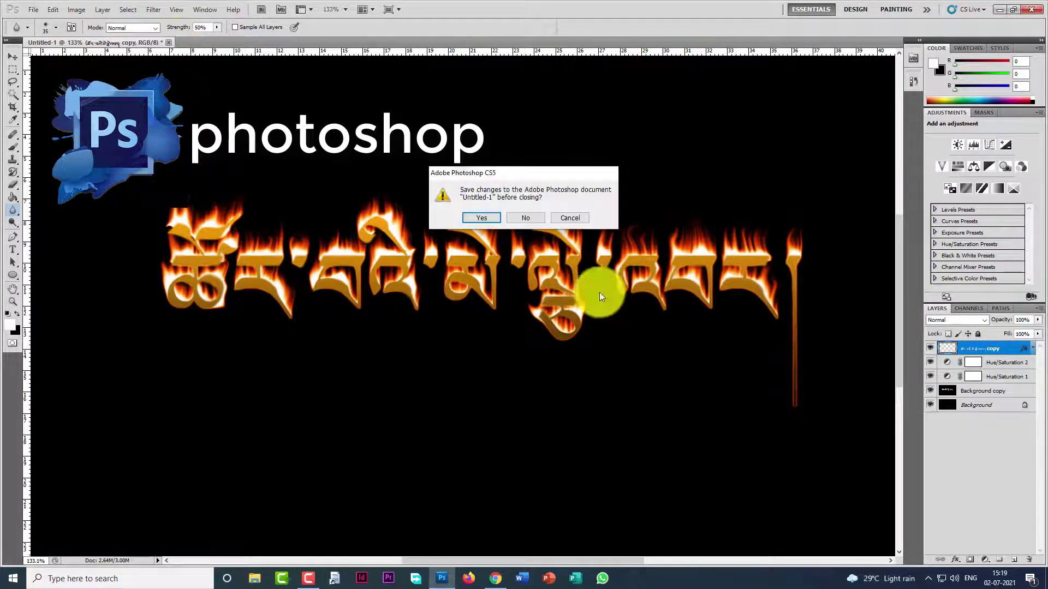
click(527, 221)
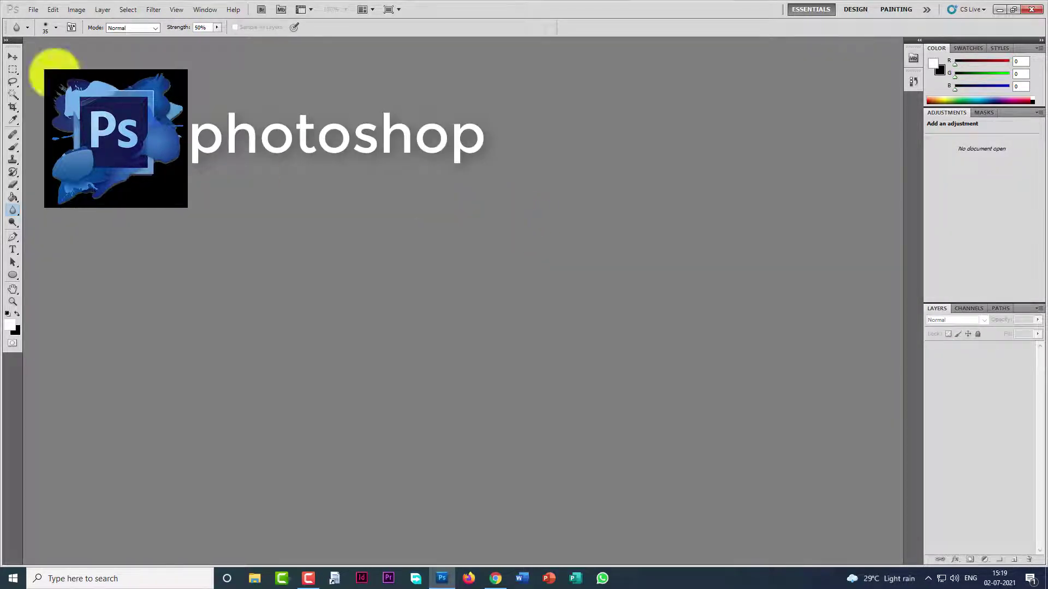
click(33, 9)
click(53, 22)
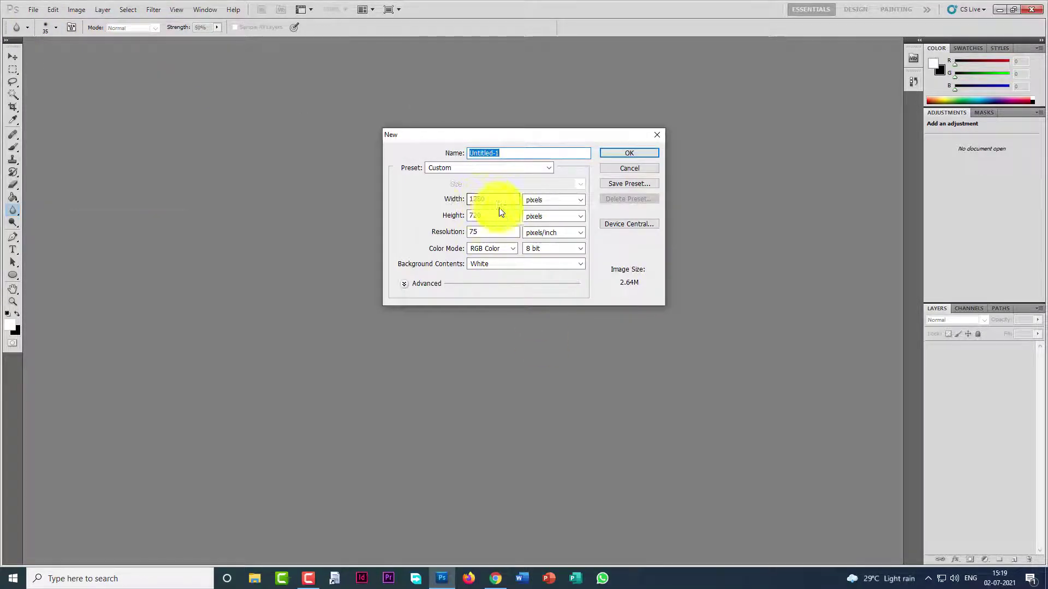
double_click(482, 231)
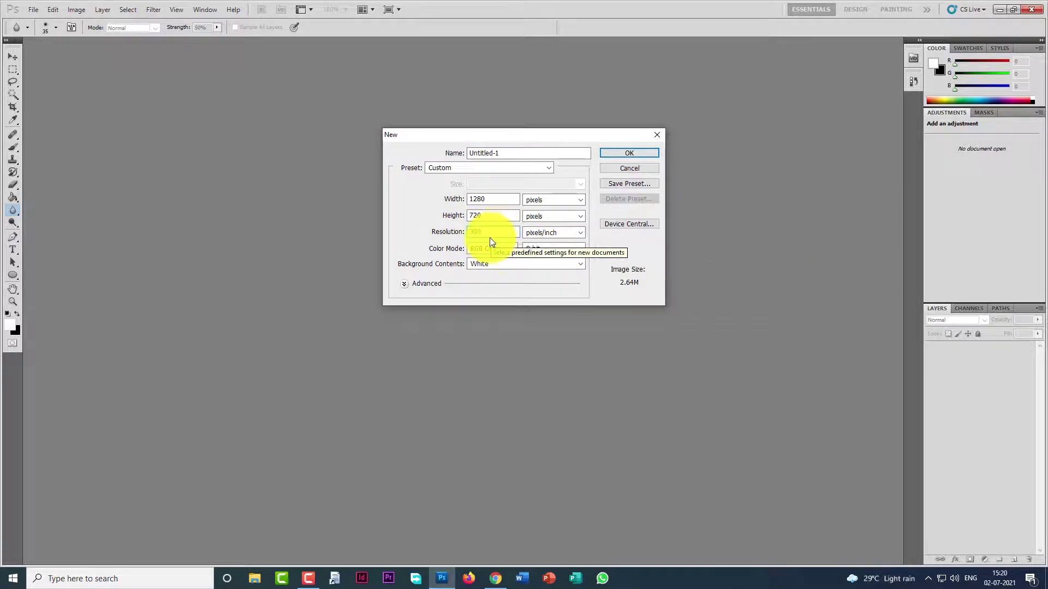
click(631, 152)
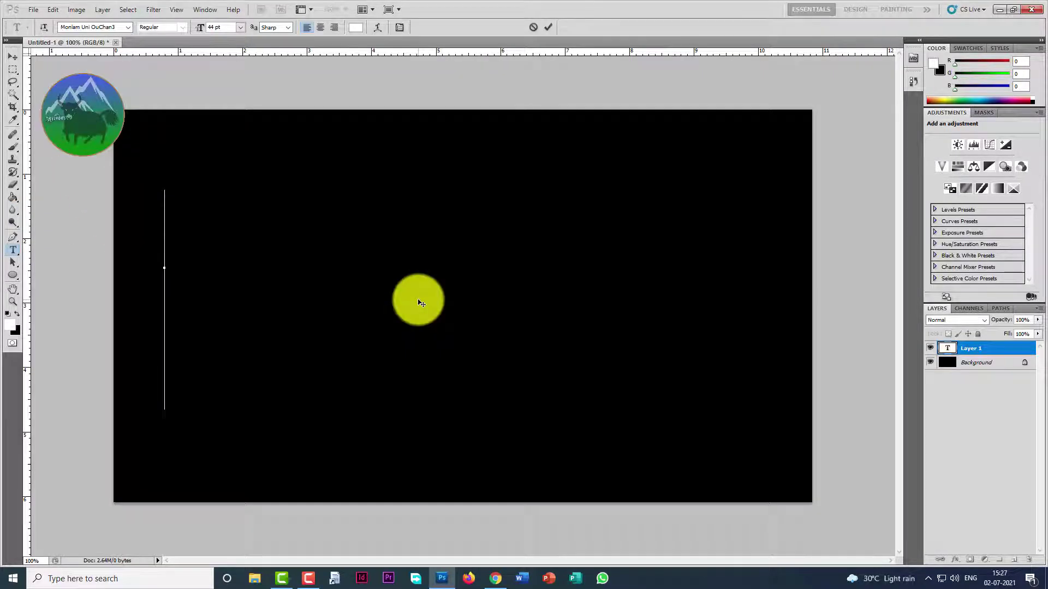
Enter the Tibetan text "ཚོར་བའི་མེ་ལྕེ་འབར།" in white on the black canvas and commit it
text(ཆོད)
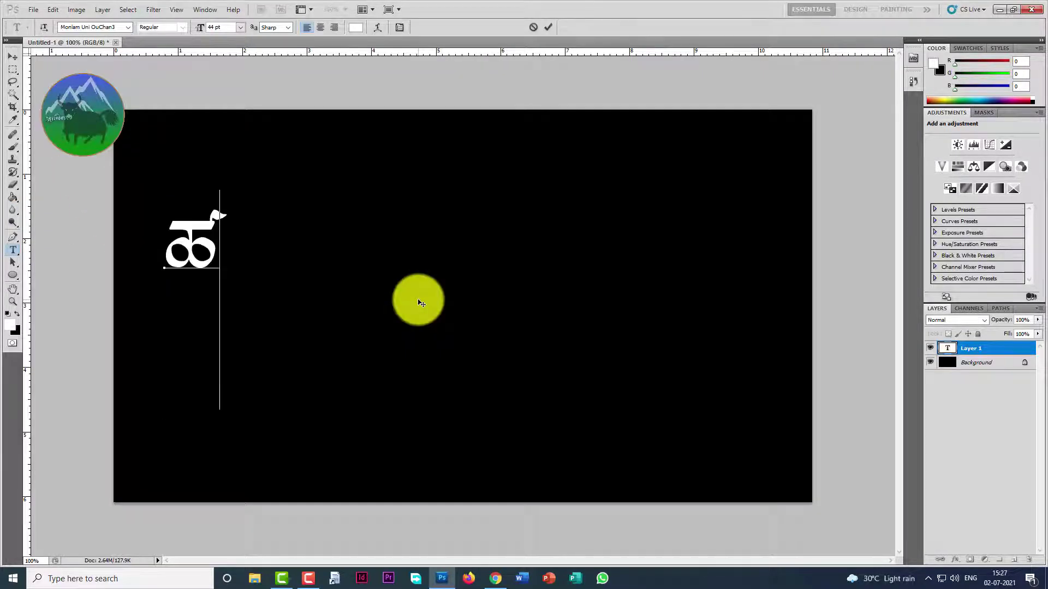
text(་བའི་མེ)
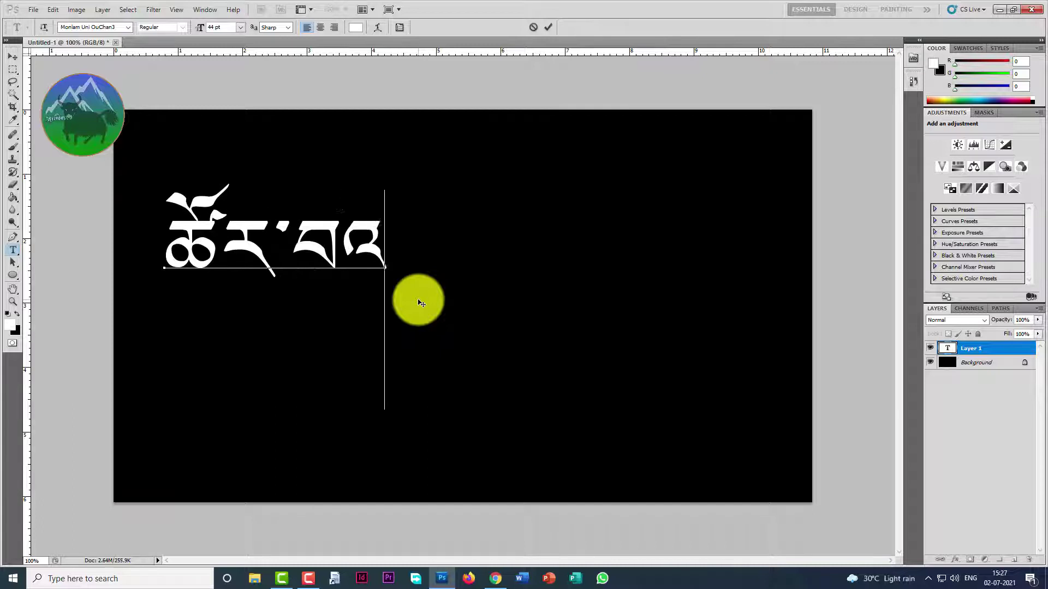
text(་)
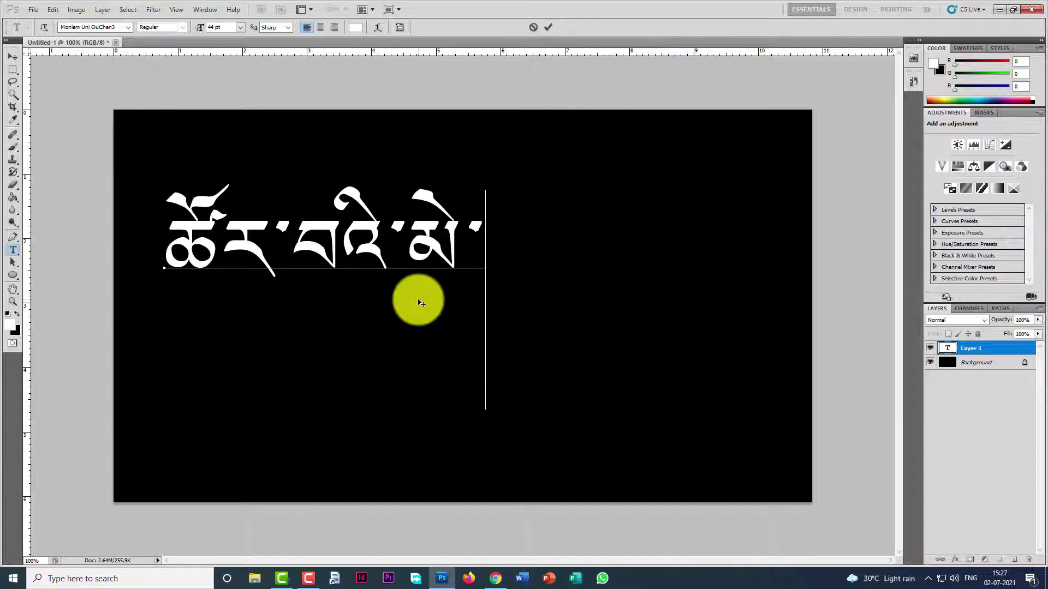
text(ལྷེ་འ)
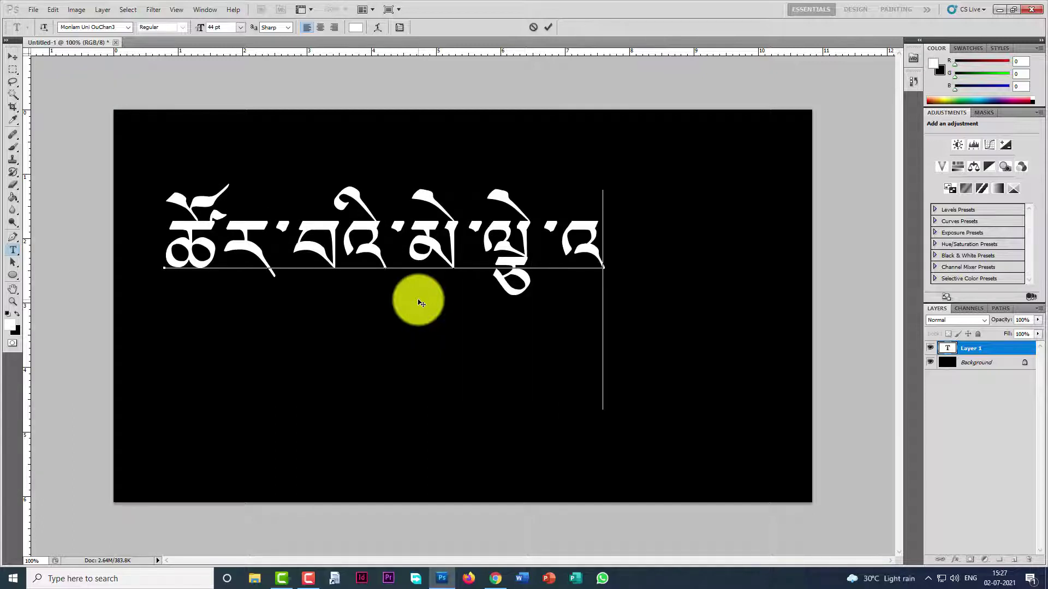
text(བར།)
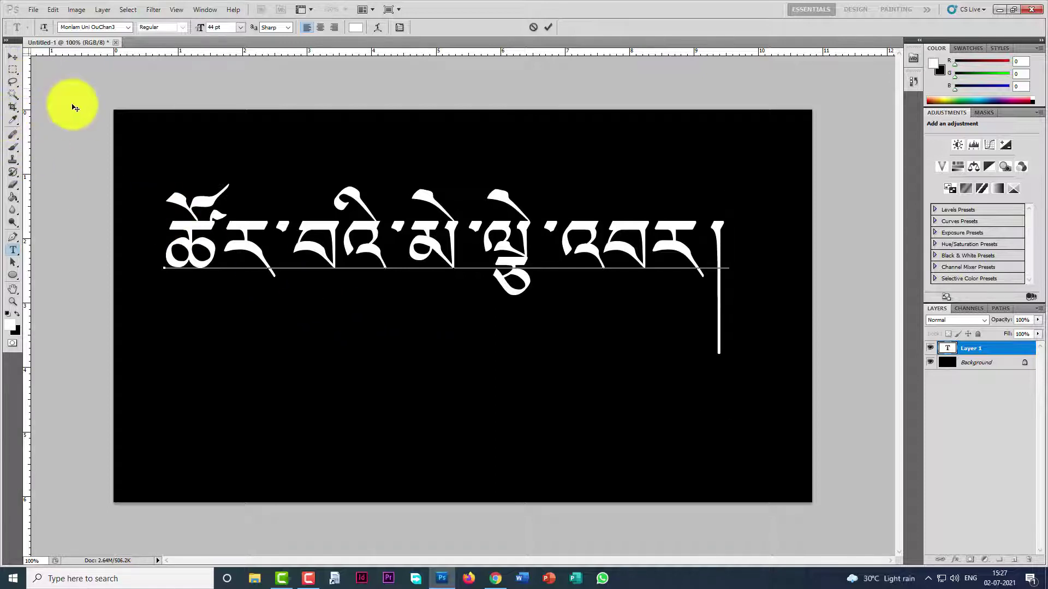
click(12, 56)
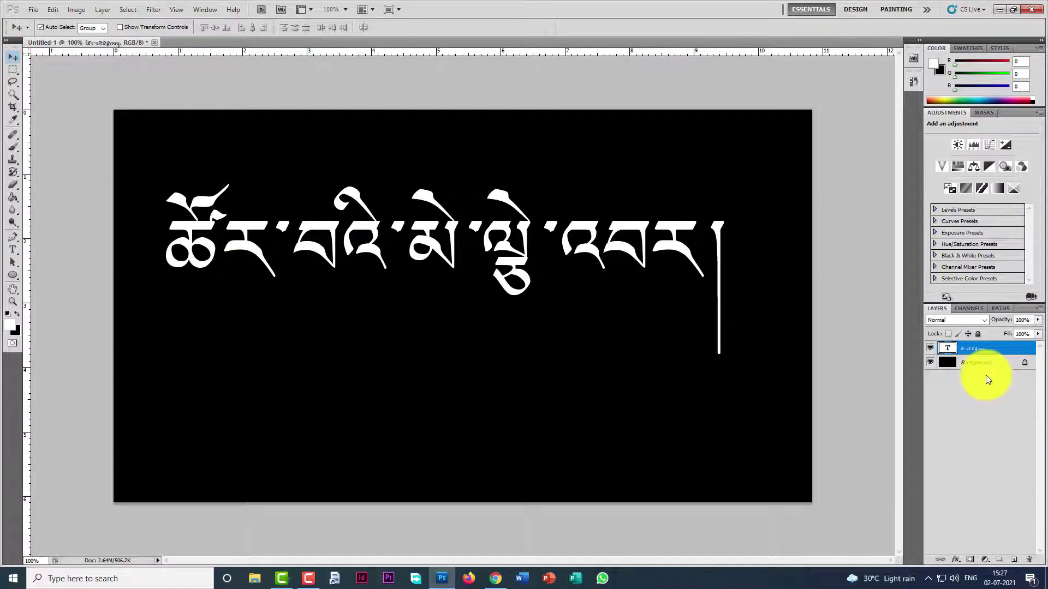
Align the text layer with the Background layer on both vertical and horizontal centers
shift+click(977, 363)
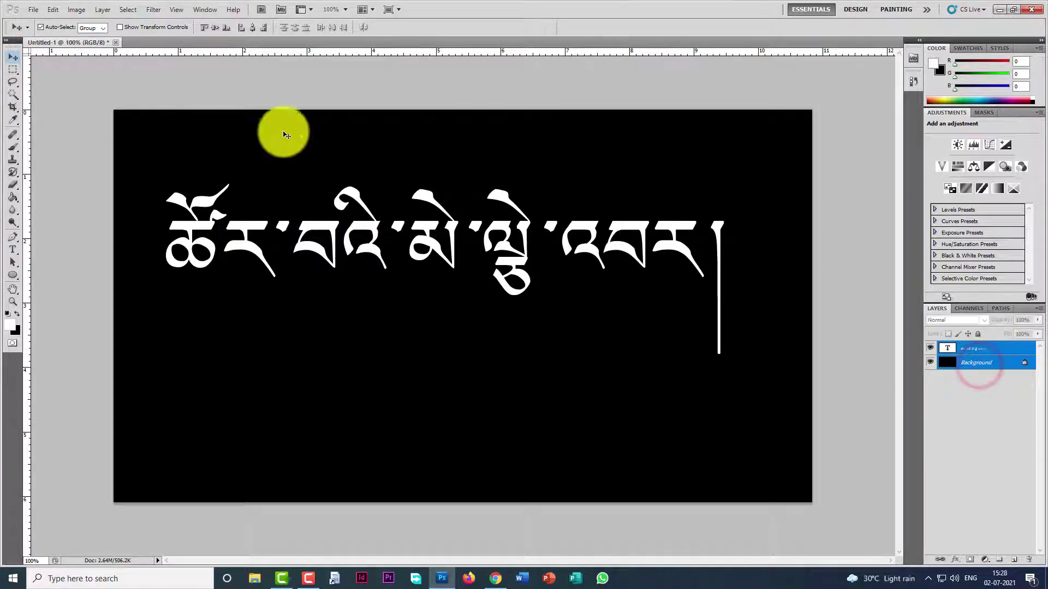
click(214, 27)
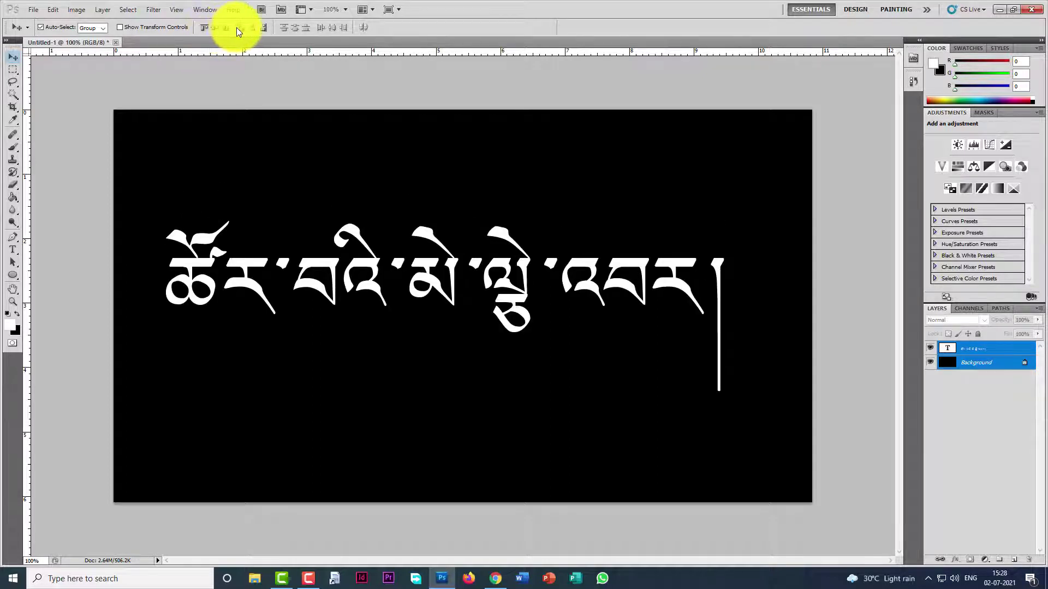
click(254, 28)
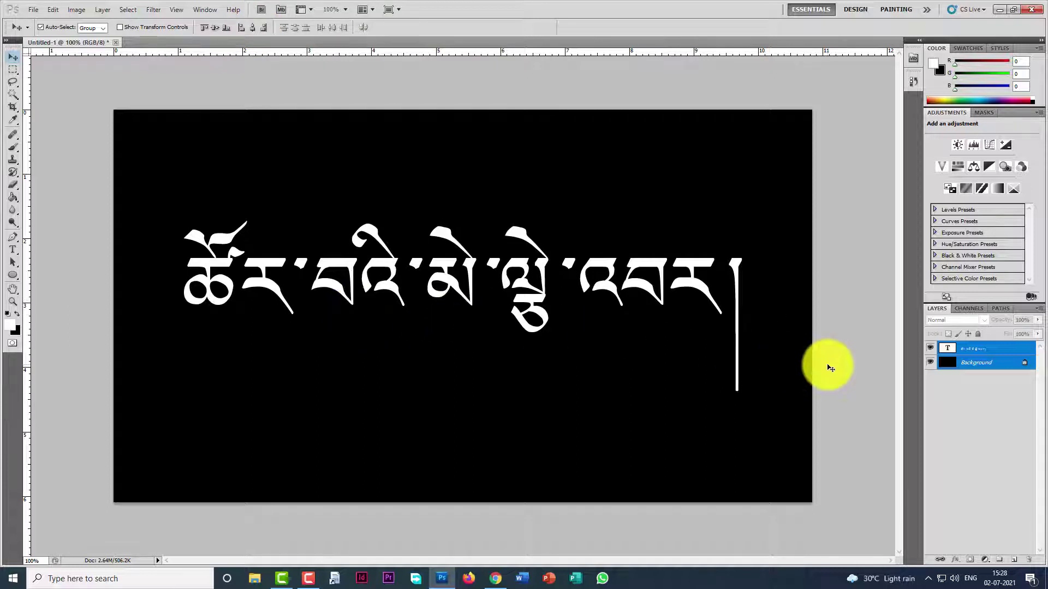
Rasterize the Tibetan text layer
click(981, 369)
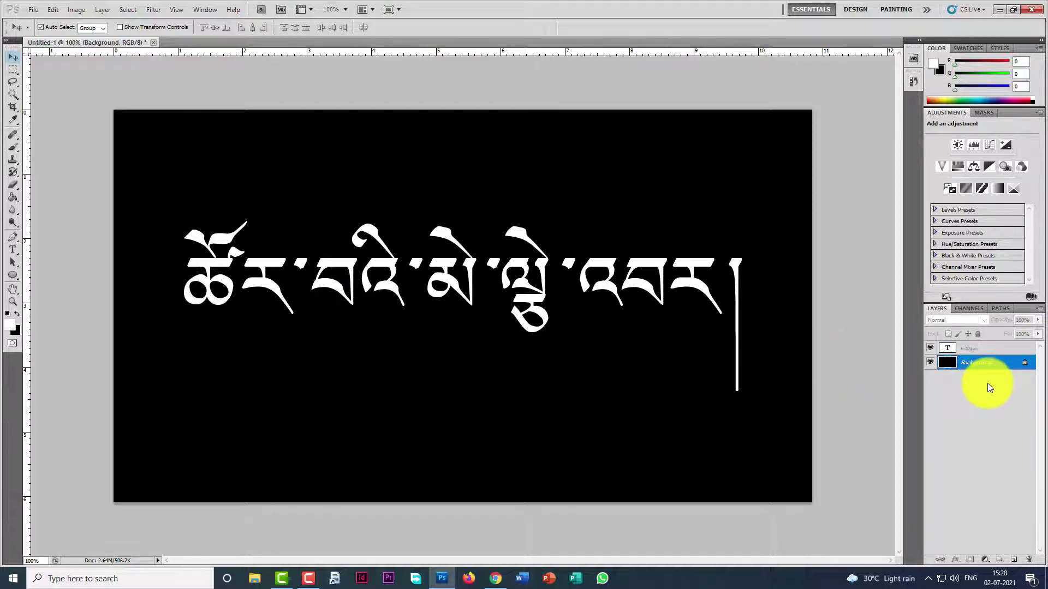
click(980, 348)
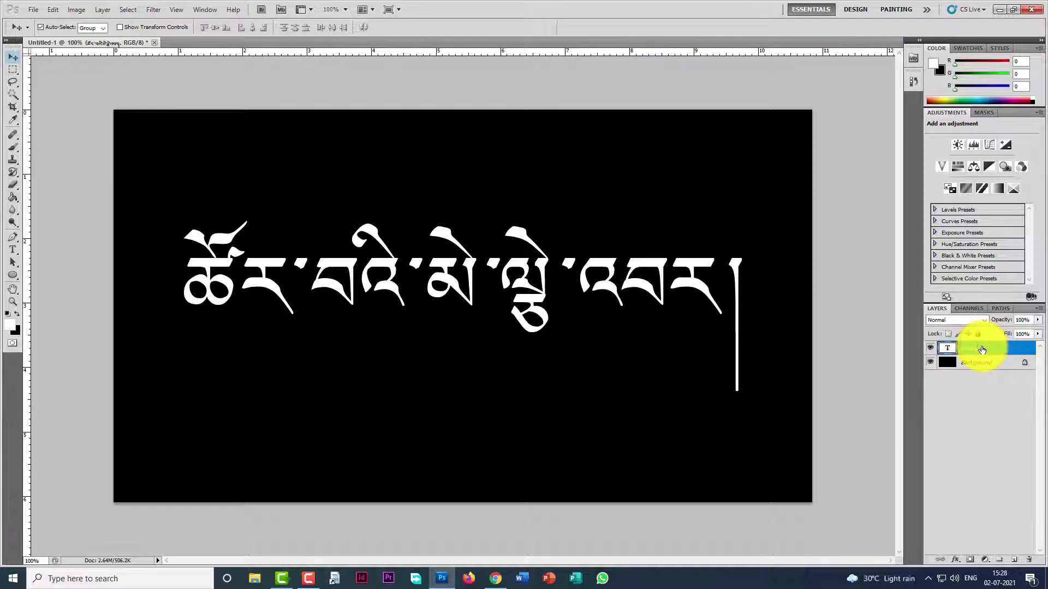
right_click(981, 348)
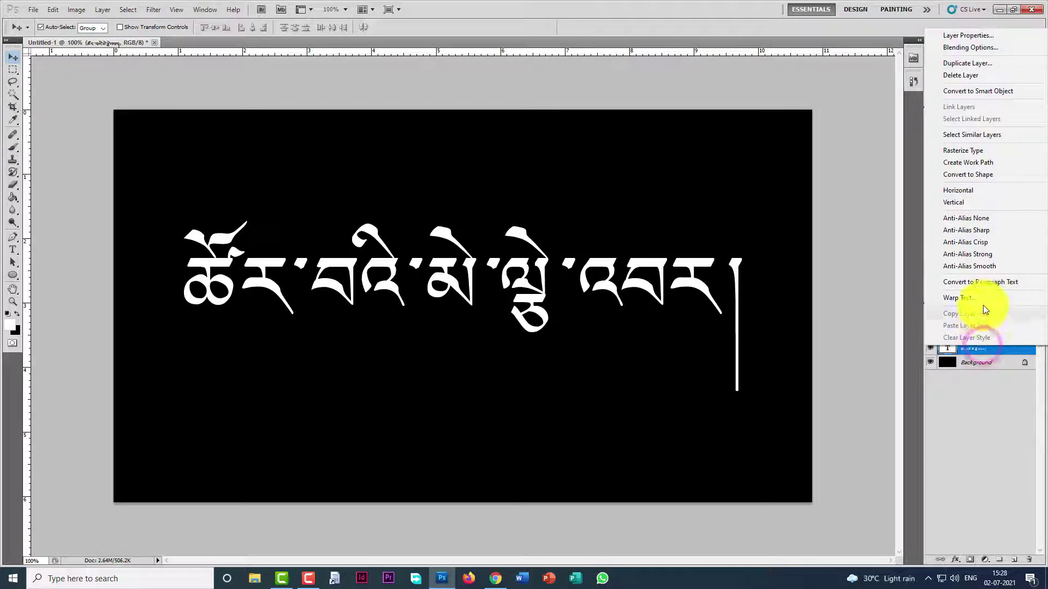
click(973, 150)
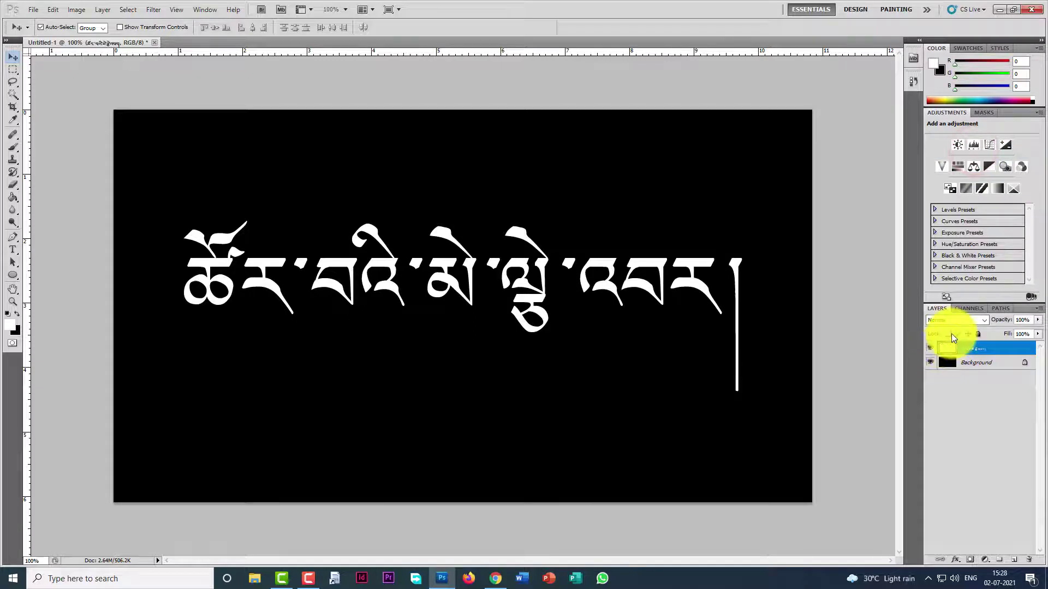
Duplicate the rasterized text layer within the same document, keeping the default copy name
right_click(986, 351)
click(977, 134)
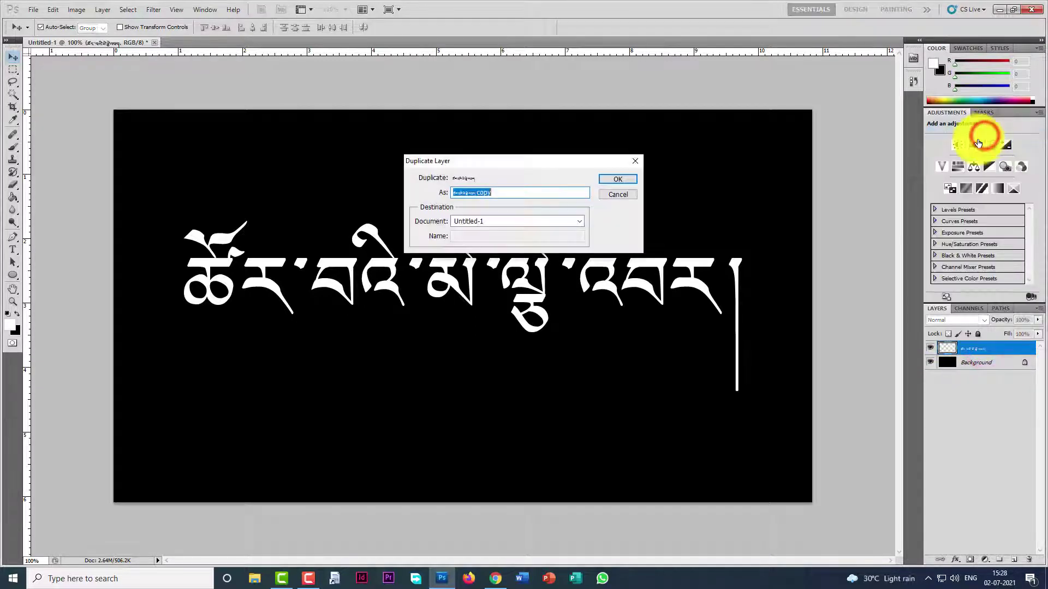
click(628, 178)
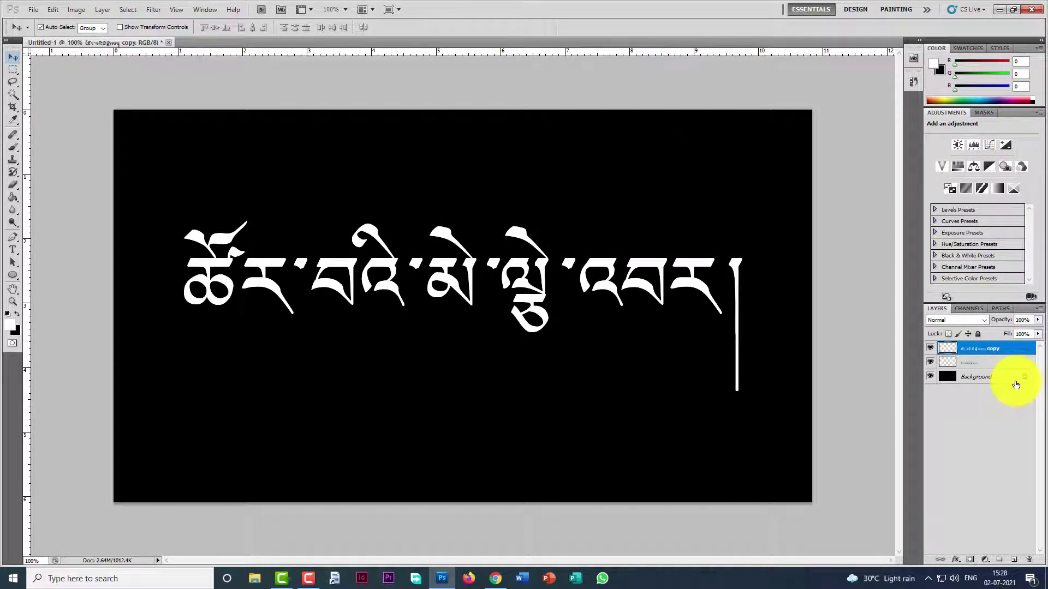
Make the original text layer active and rotate the whole canvas 90° clockwise
click(980, 362)
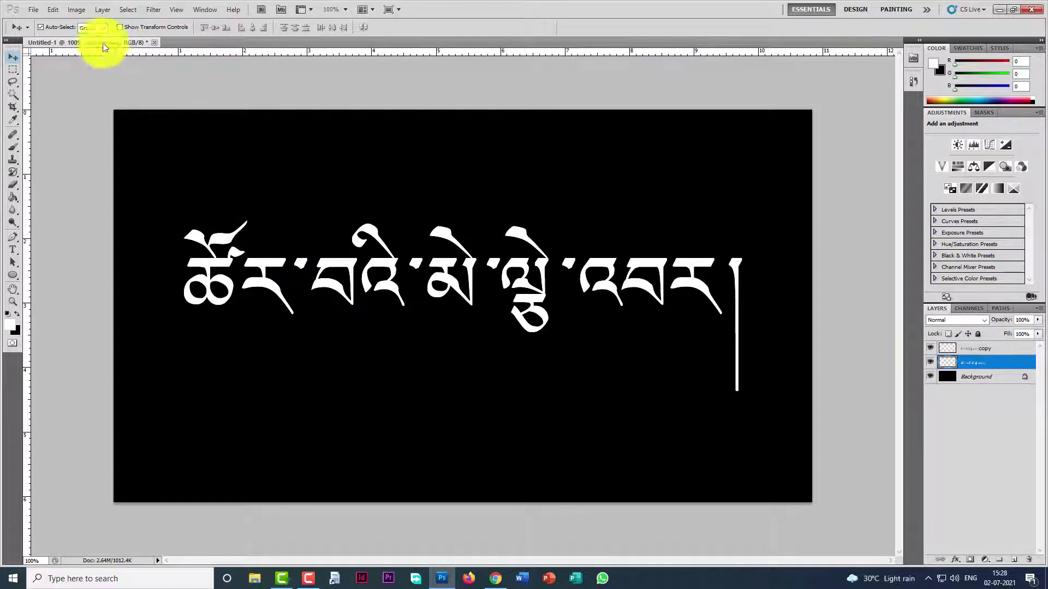
click(79, 10)
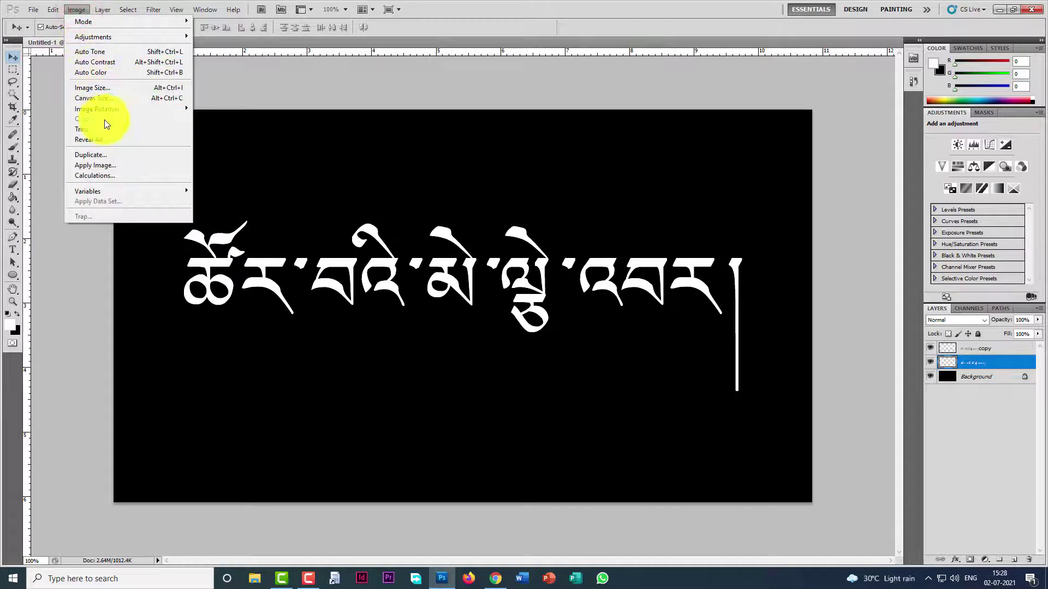
mouse_move(127, 115)
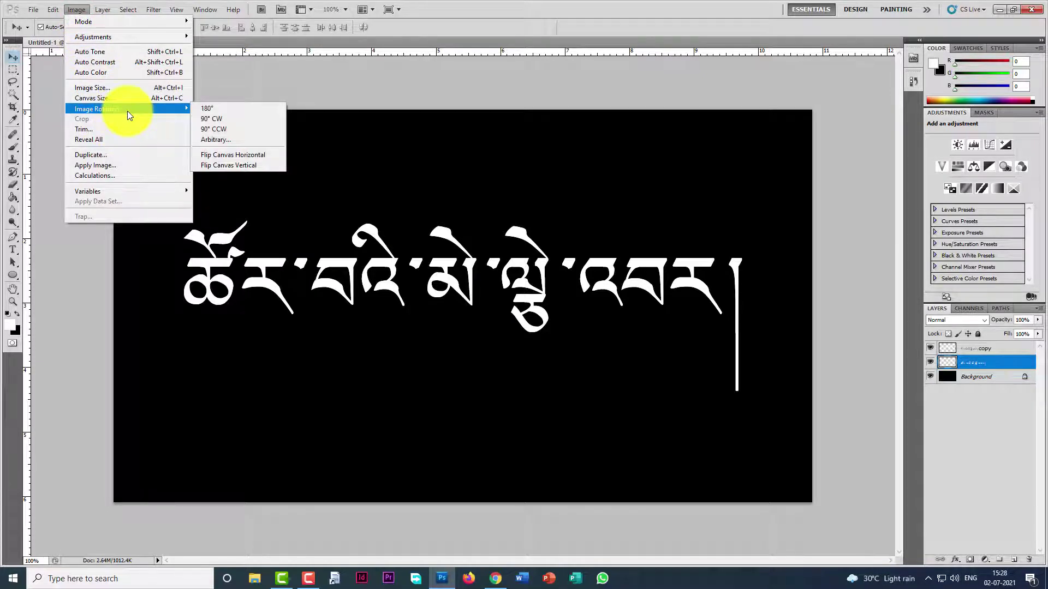
click(233, 119)
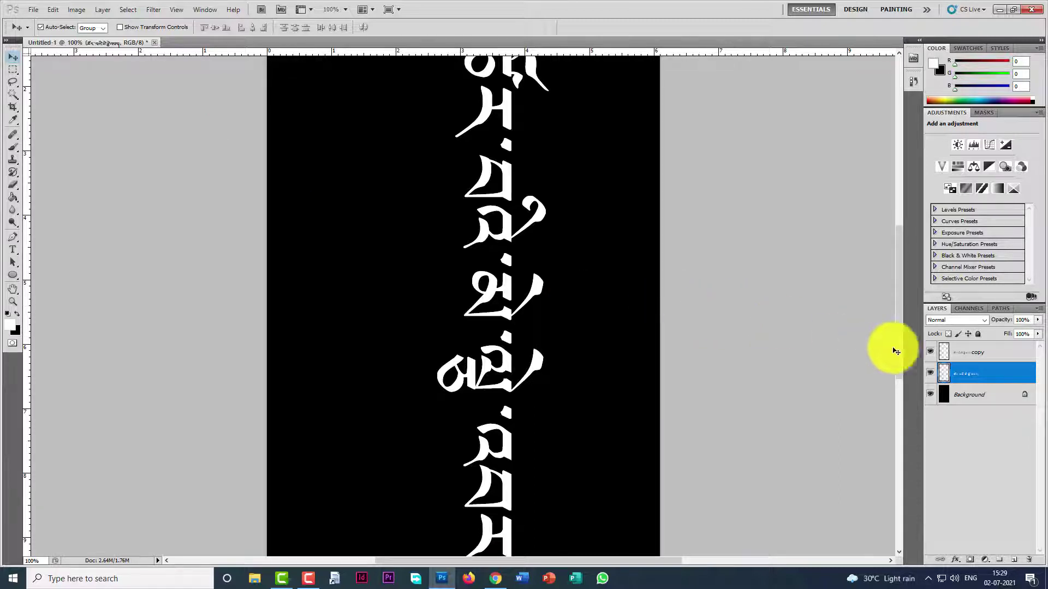
Apply the Wind filter to the original text layer with the Wind method and direction From the Left
click(964, 372)
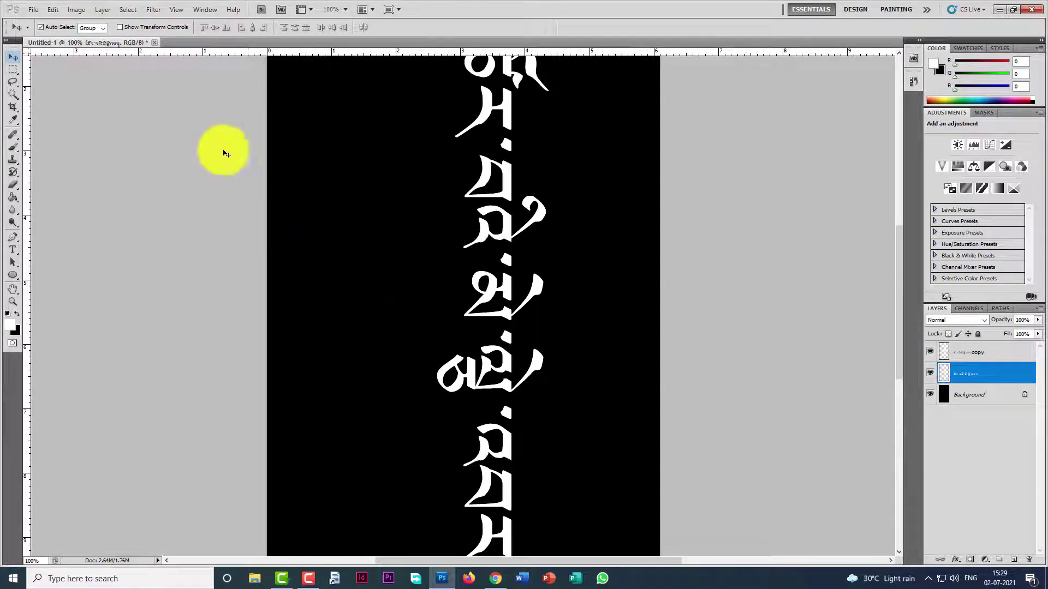
click(151, 9)
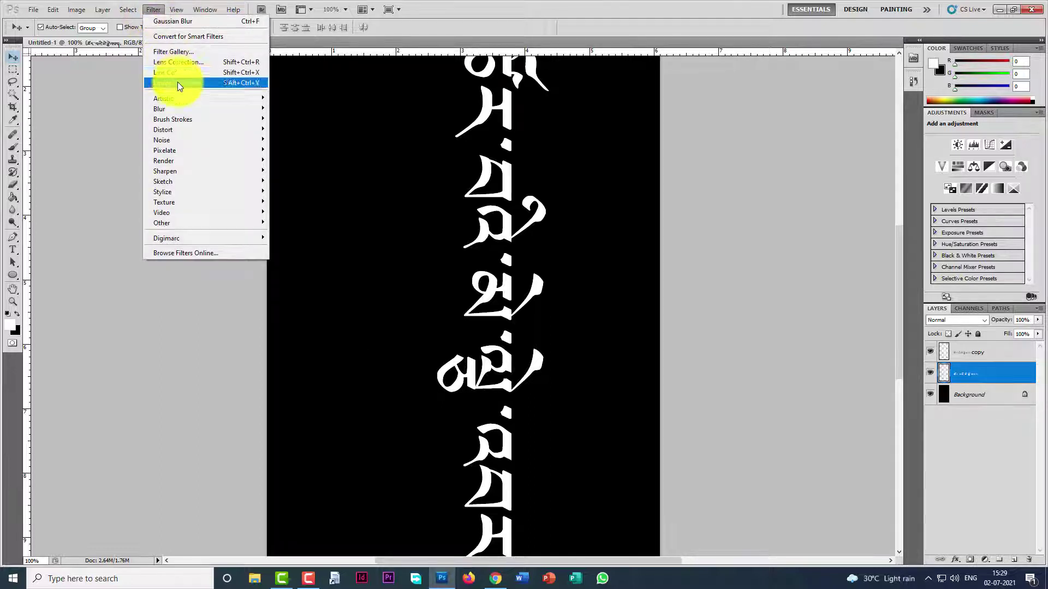
mouse_move(186, 102)
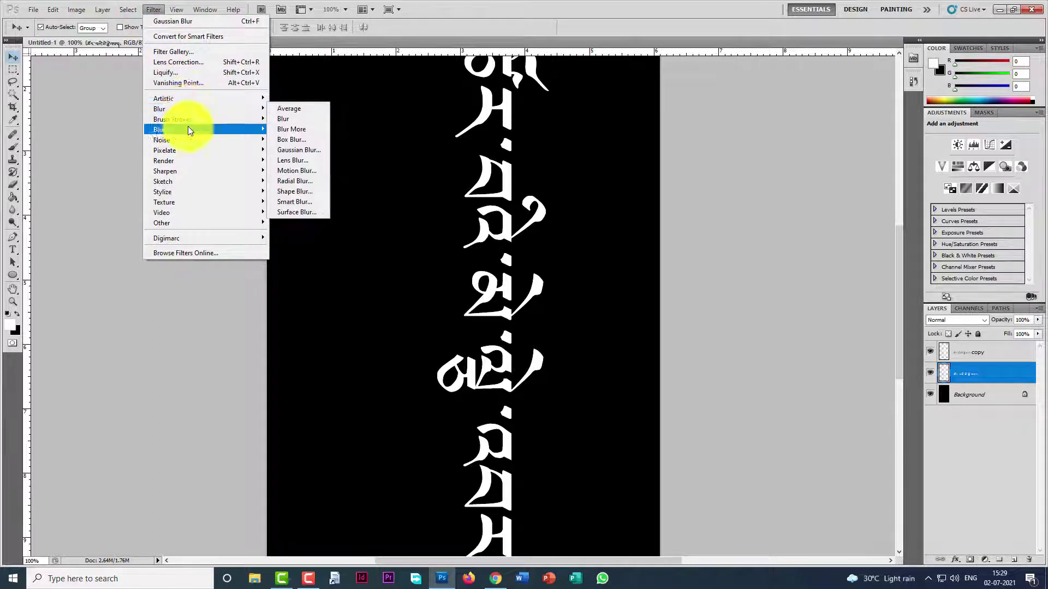
mouse_move(192, 167)
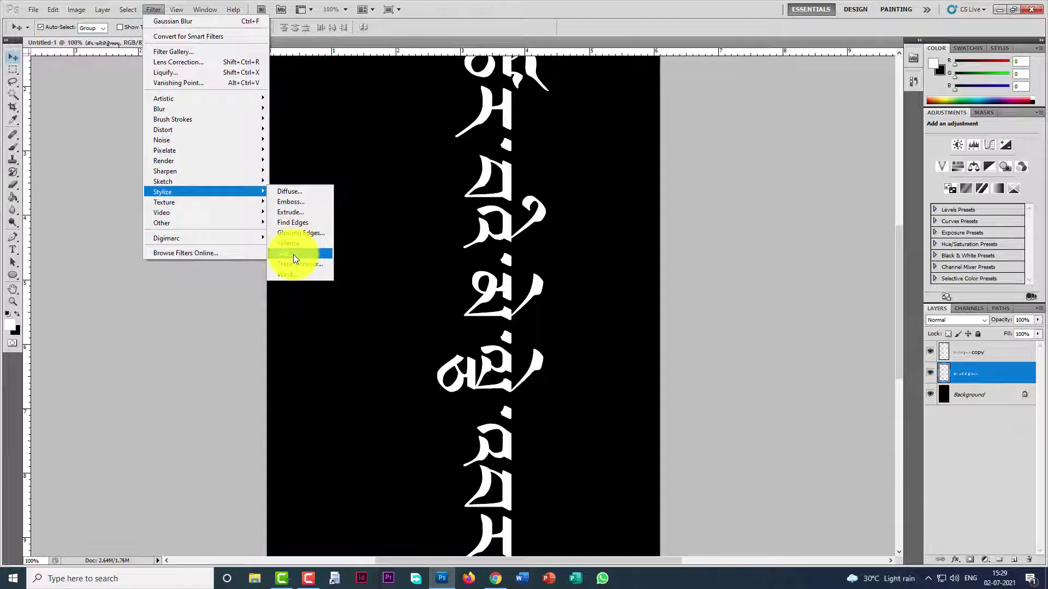
click(289, 273)
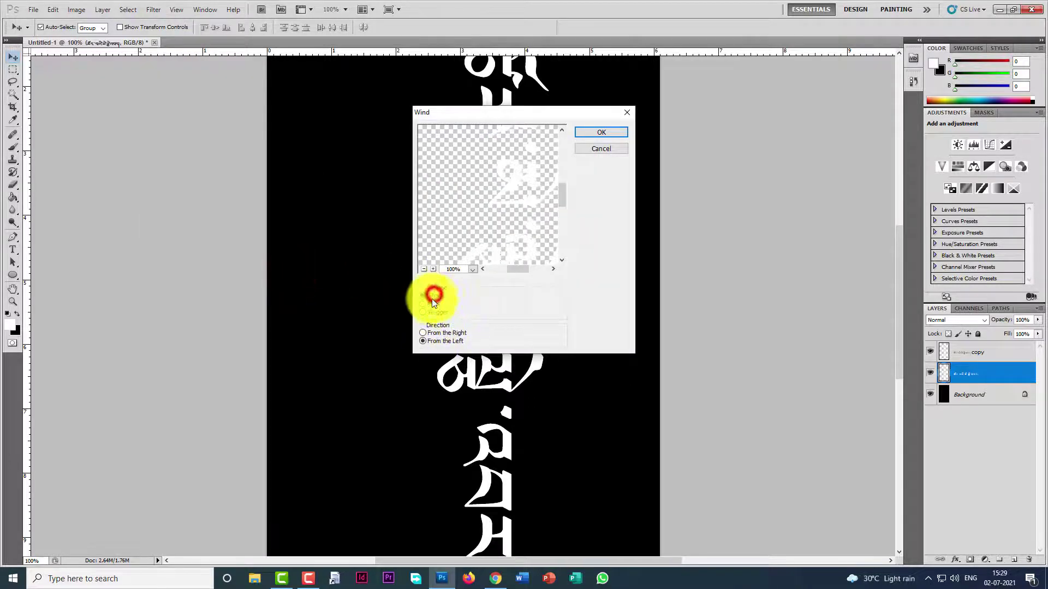
click(424, 341)
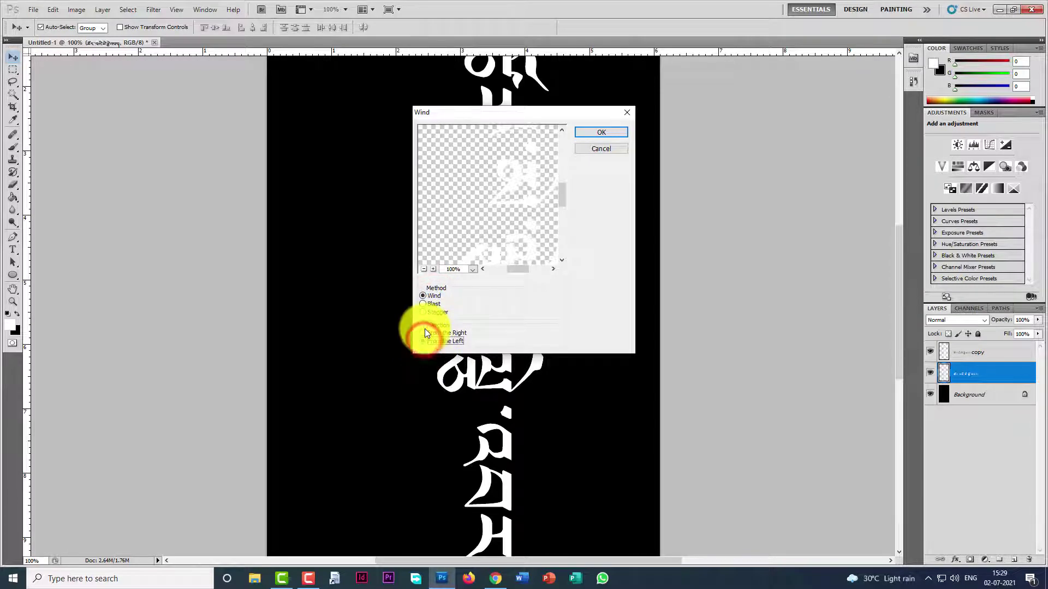
click(430, 333)
click(430, 342)
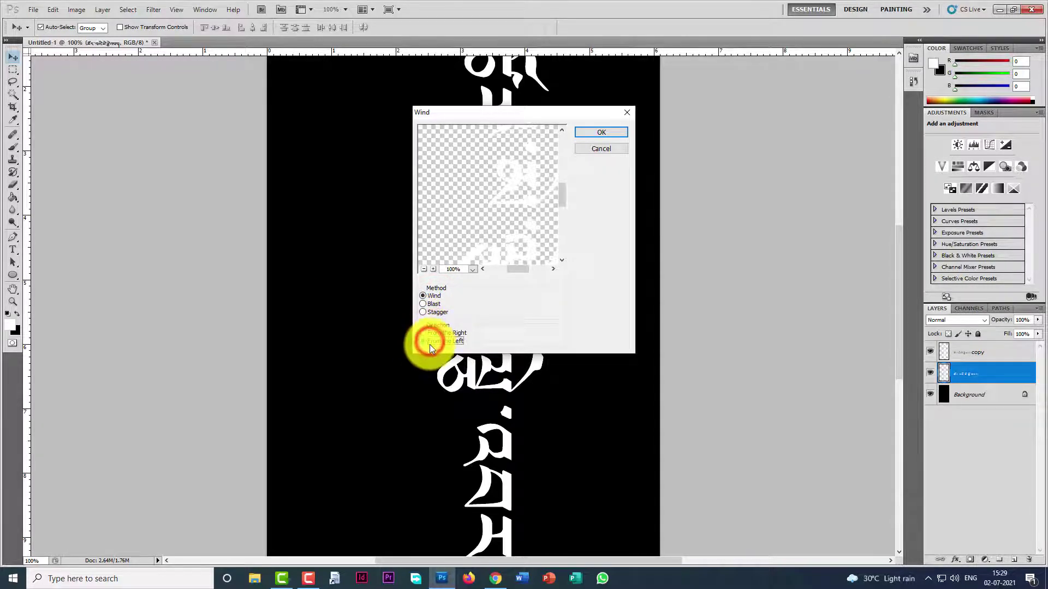
click(610, 131)
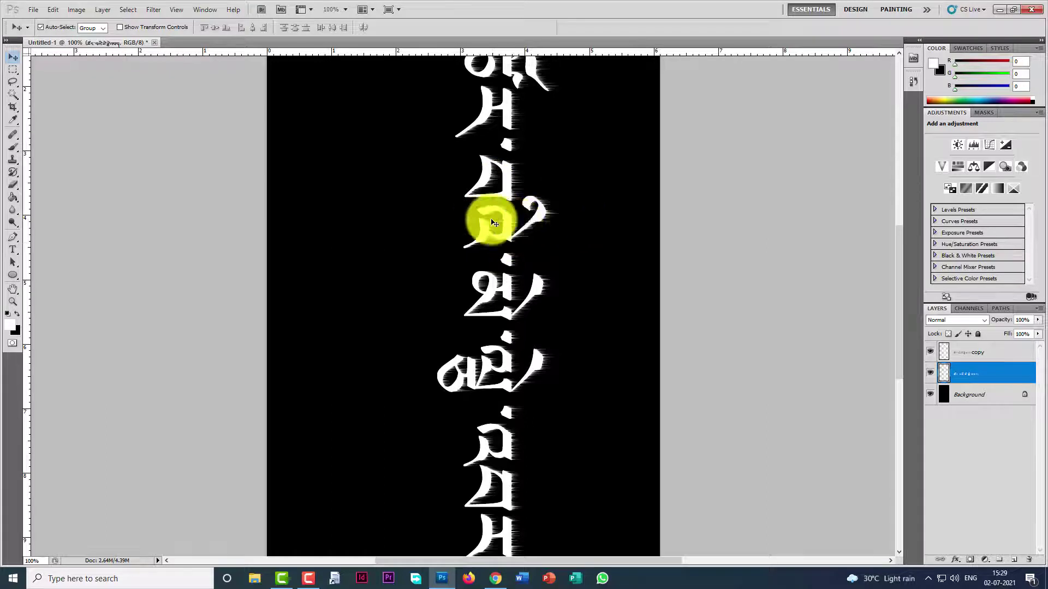
Repeat the Wind filter on the original text layer to lengthen the streaks, and rotate the canvas 90° counter-clockwise
click(151, 12)
click(170, 22)
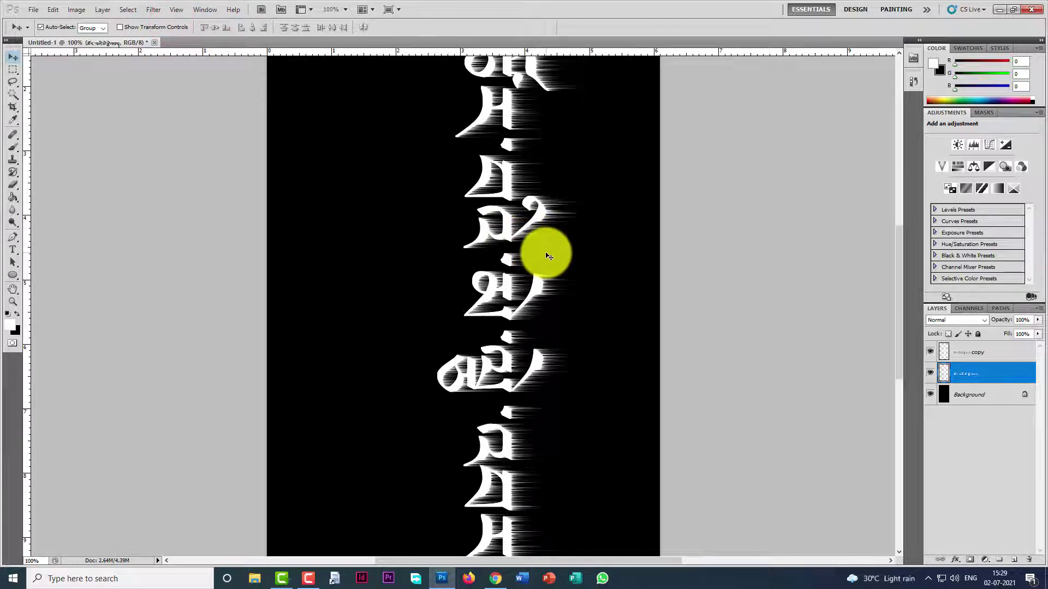
click(84, 10)
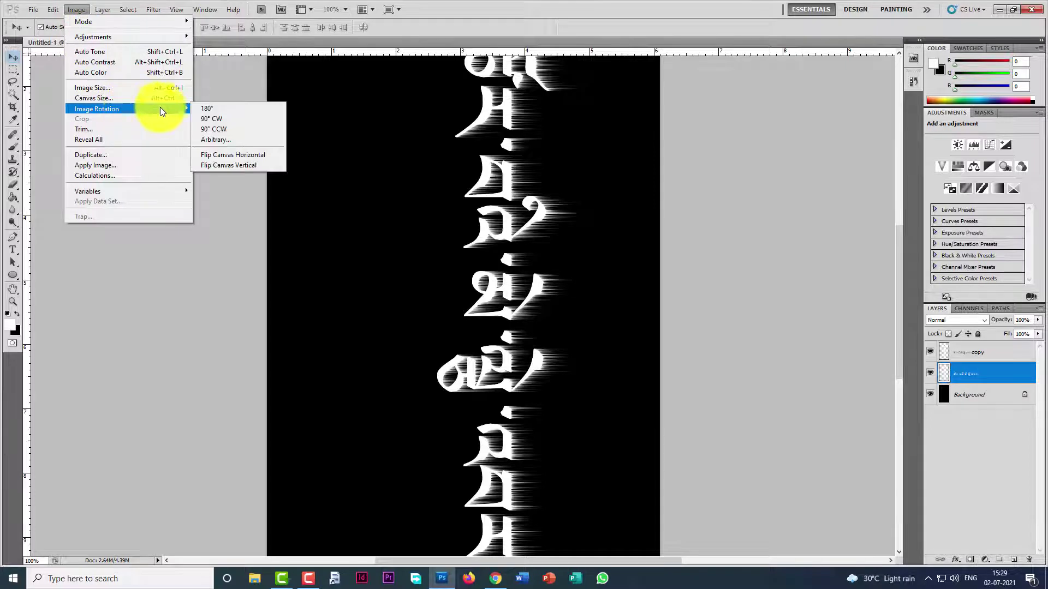
click(224, 132)
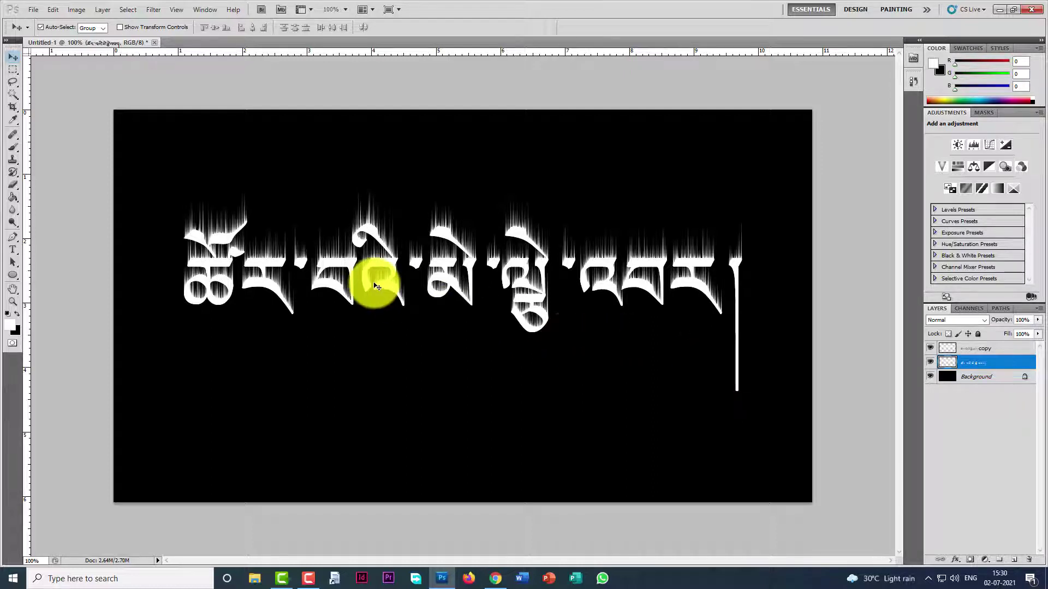
Apply a Gaussian Blur with a 1.2-pixel radius to the wind-streaked original text layer
click(154, 9)
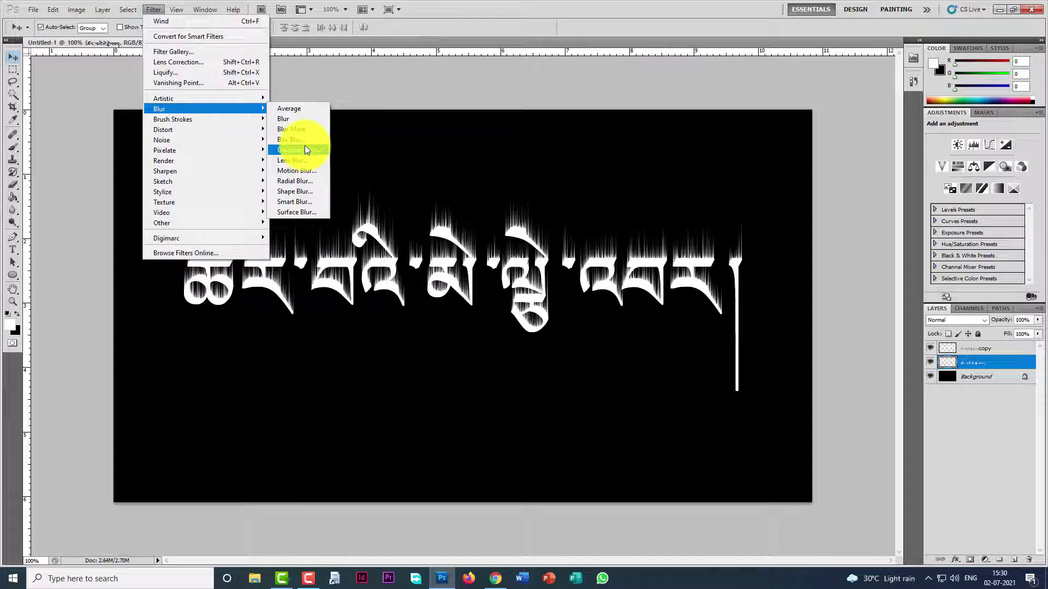
click(304, 147)
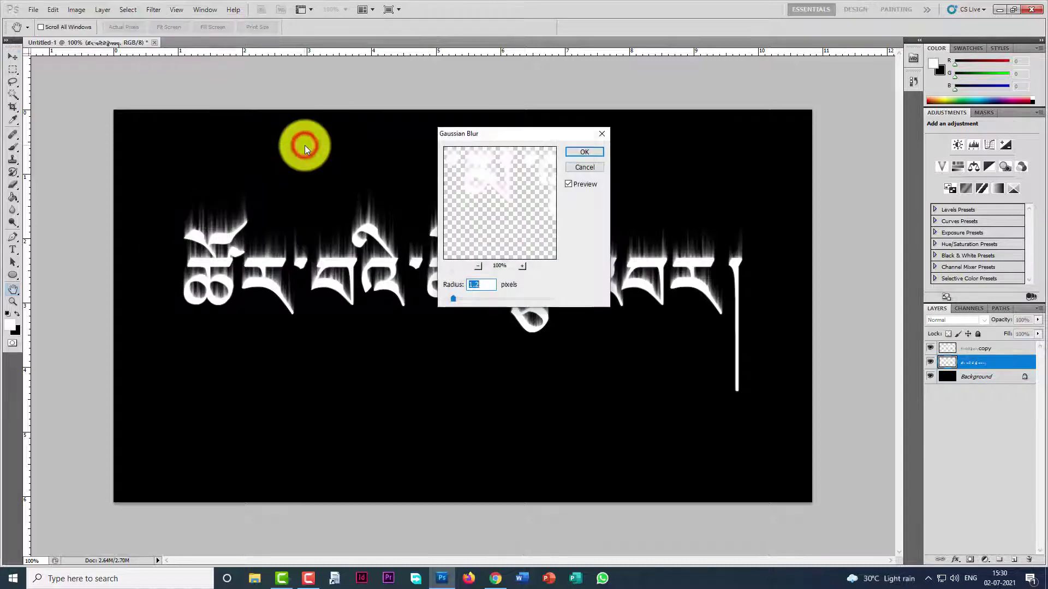
click(482, 284)
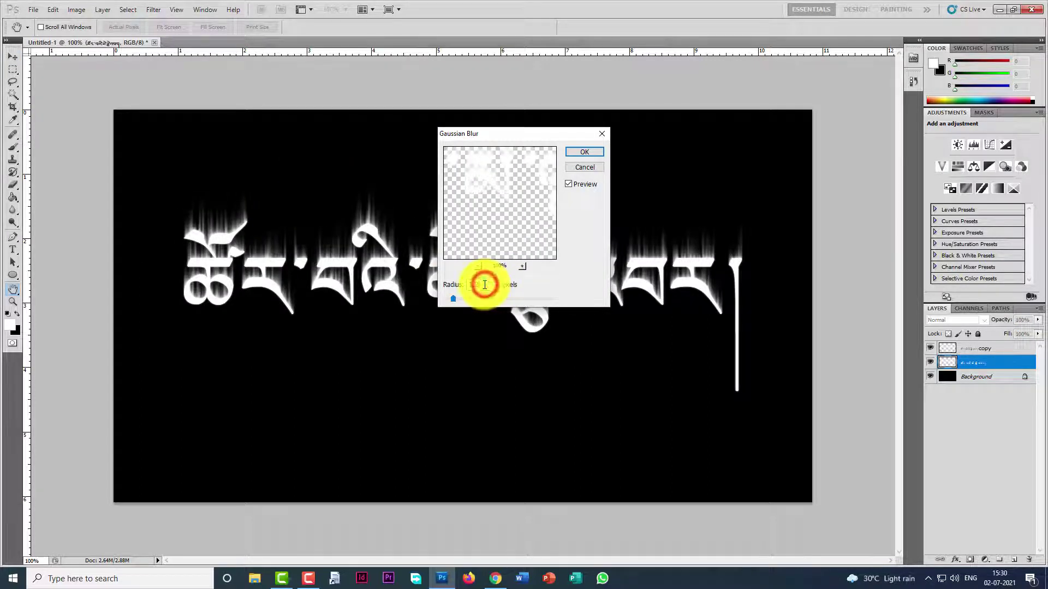
drag(481, 285, 451, 288)
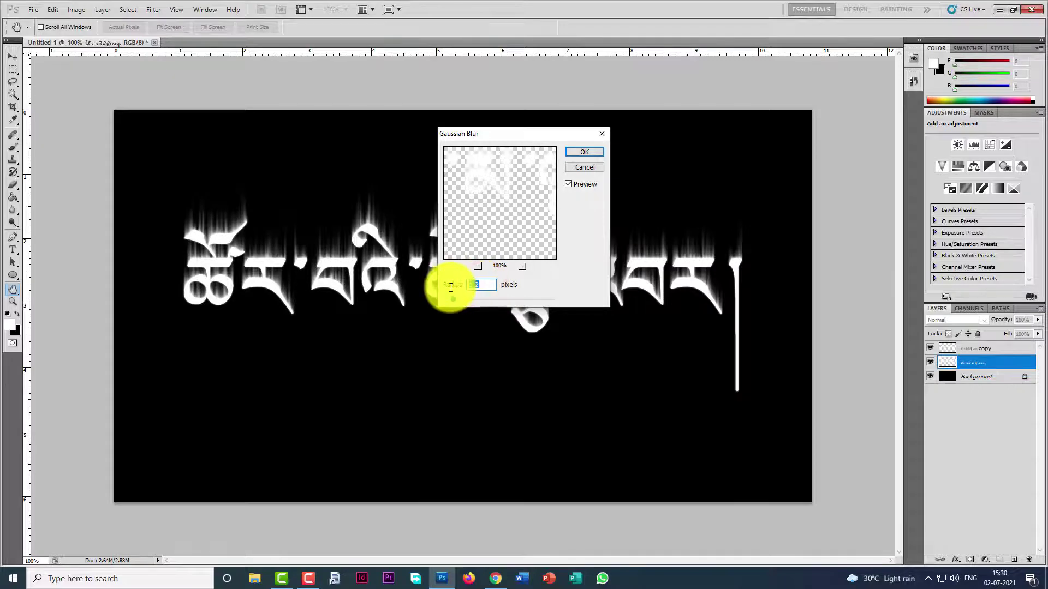
key(alt+shift)
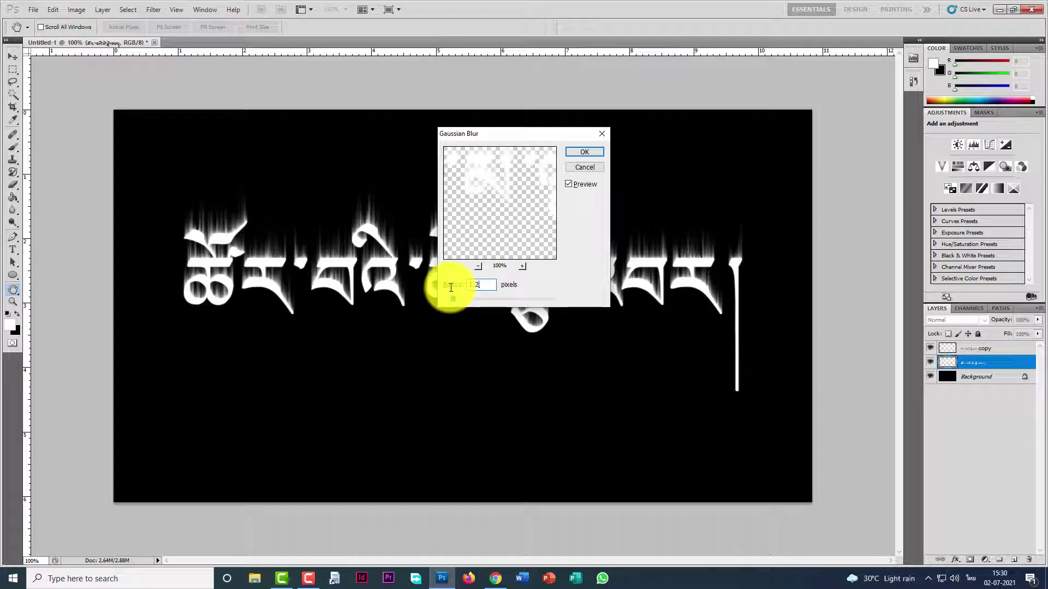
click(588, 149)
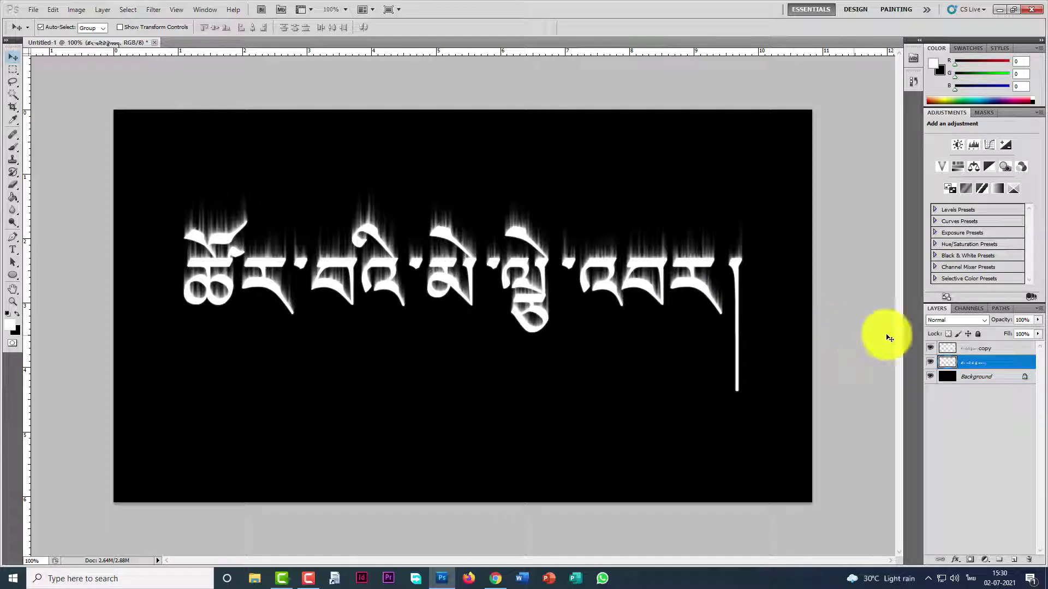
Duplicate the black Background layer within the same document, keeping the default copy name
click(981, 380)
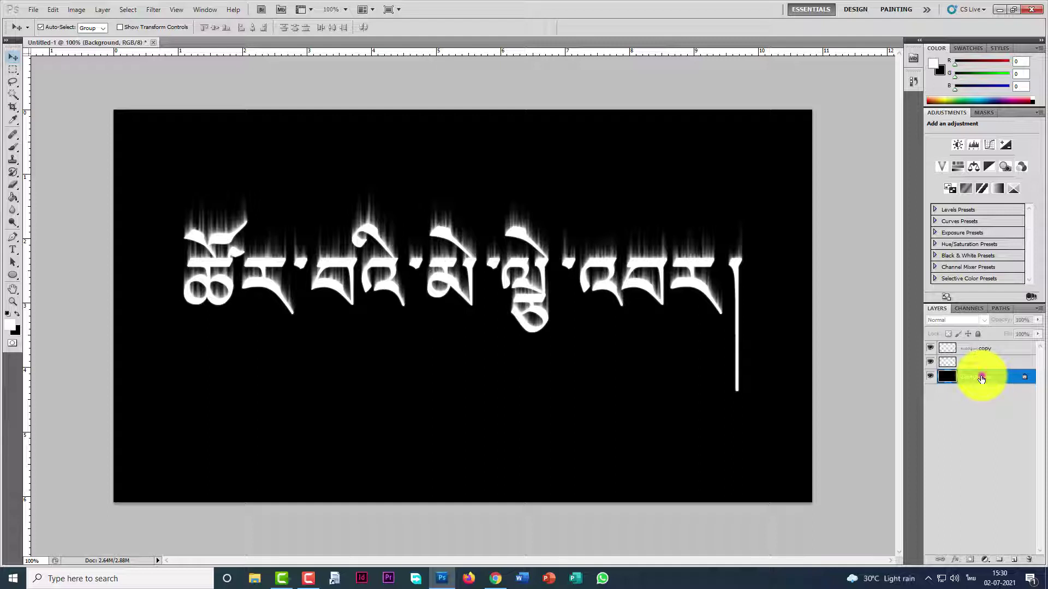
right_click(981, 379)
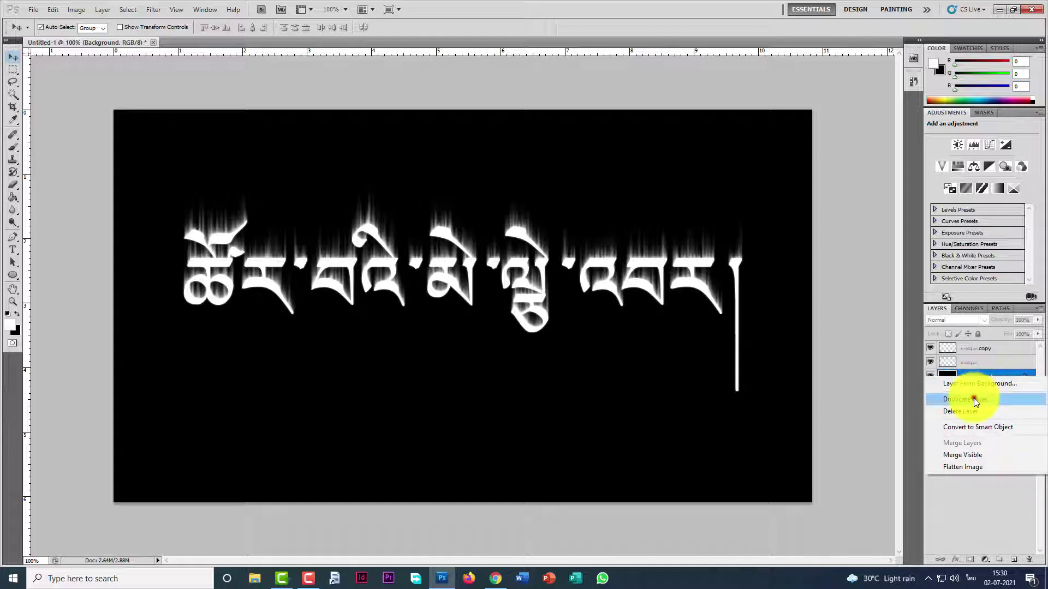
click(975, 400)
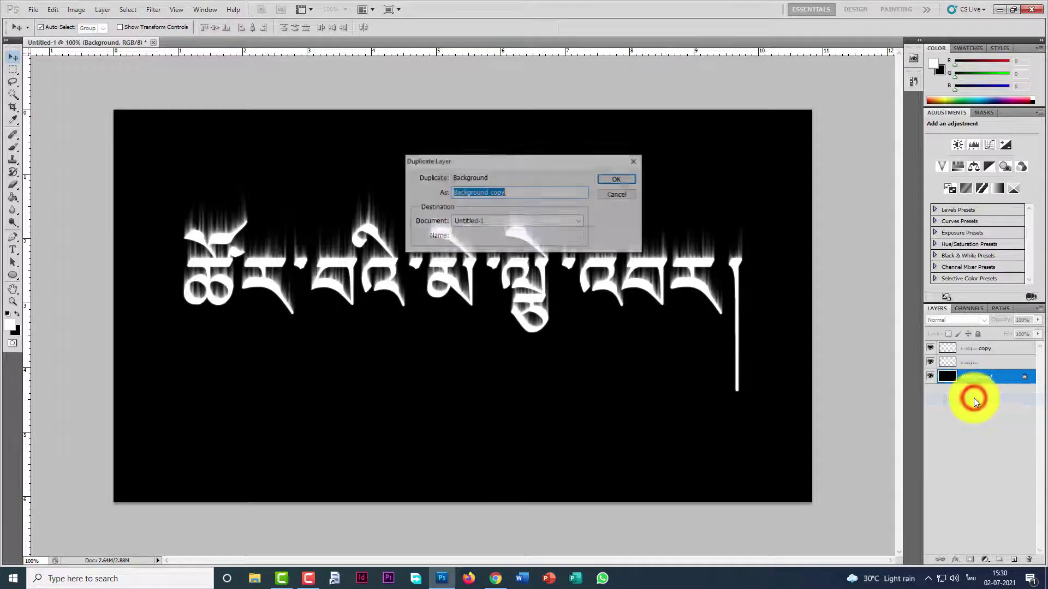
click(617, 181)
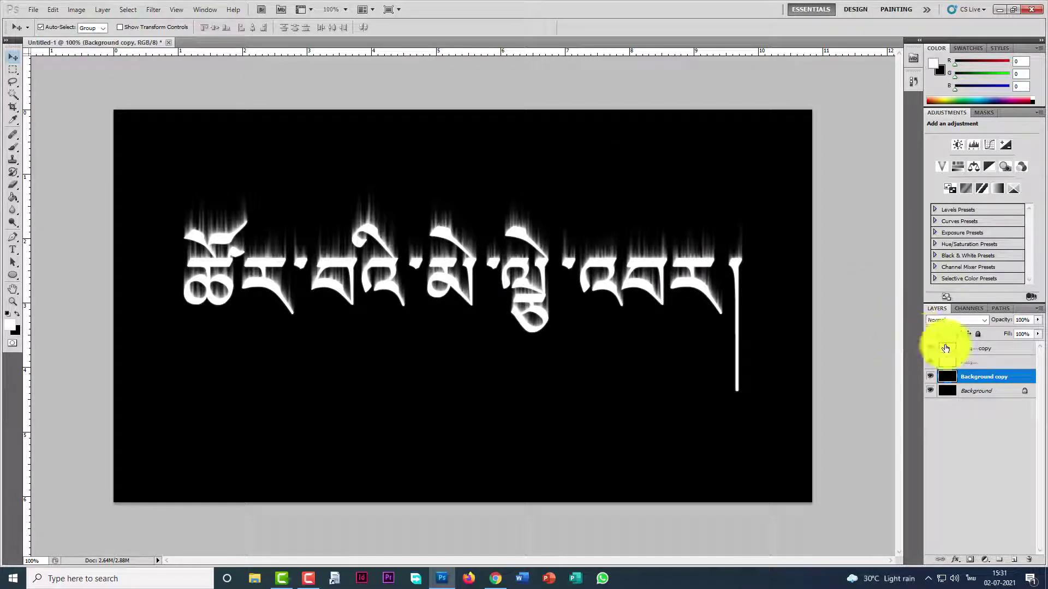
Merge the blurred original text layer down into the Background copy layer
click(967, 365)
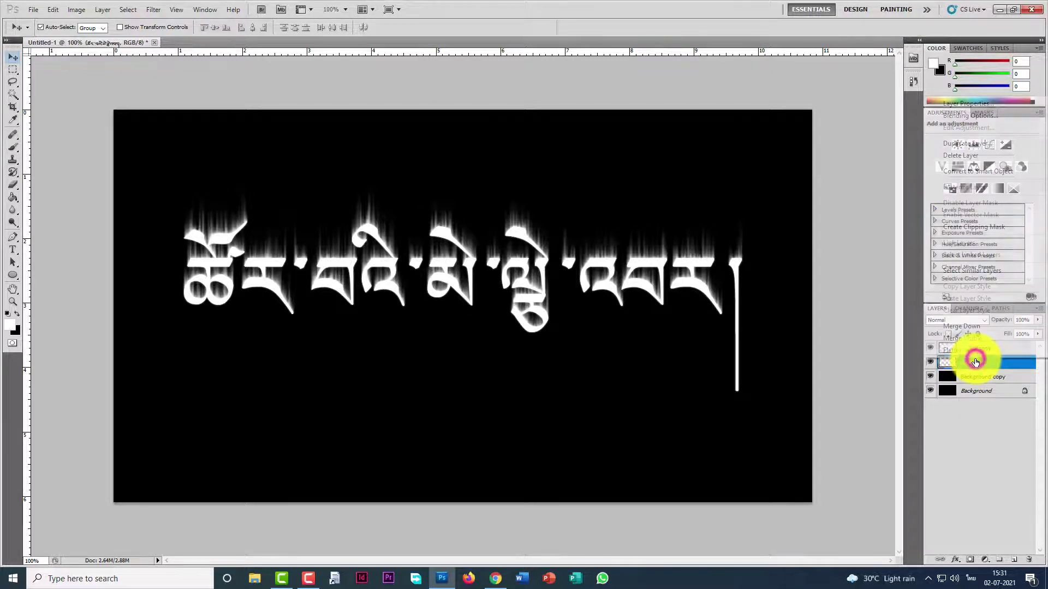
right_click(974, 358)
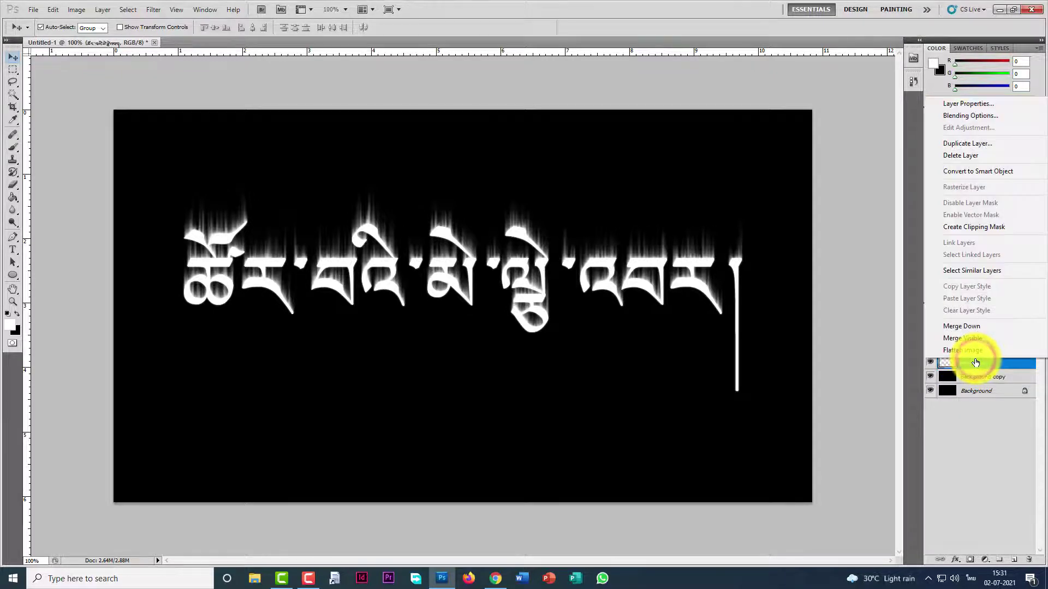
click(970, 327)
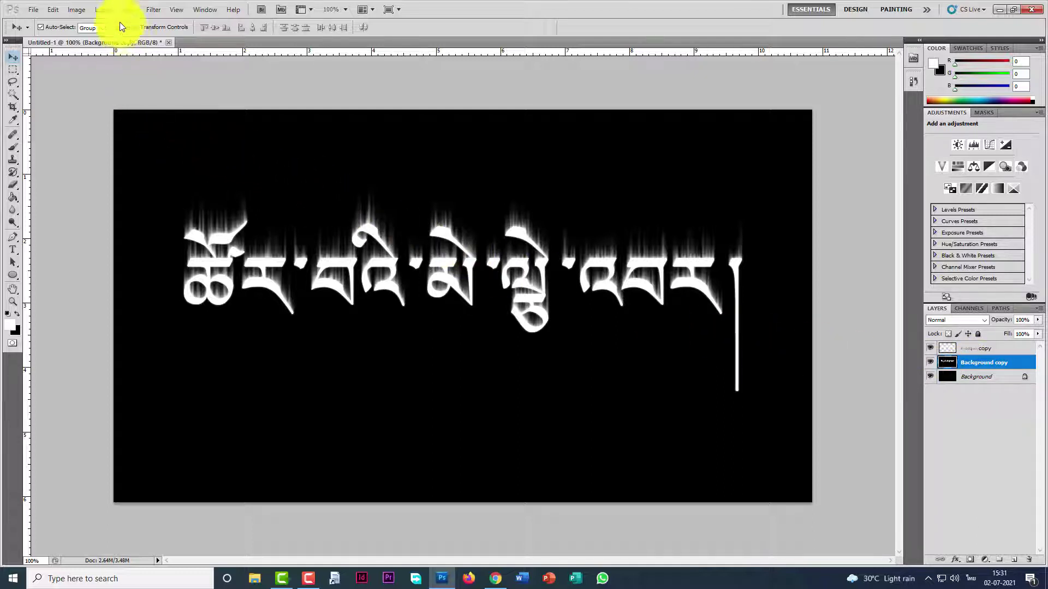
Use Liquify with a brush size of 50 to warp the streaks across all the letters of the merged layer into wavy flames
click(154, 11)
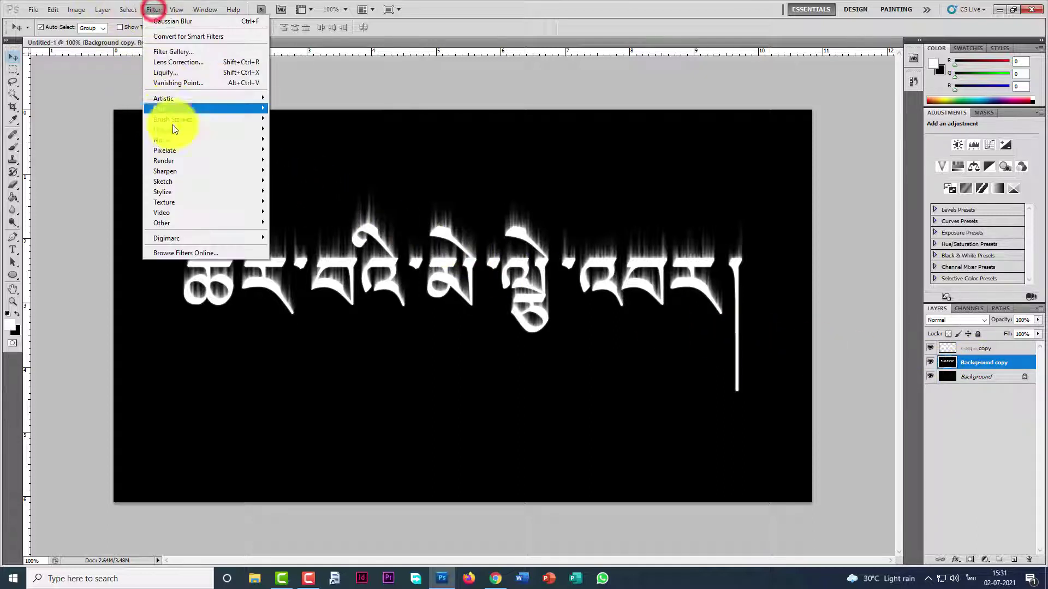
click(200, 73)
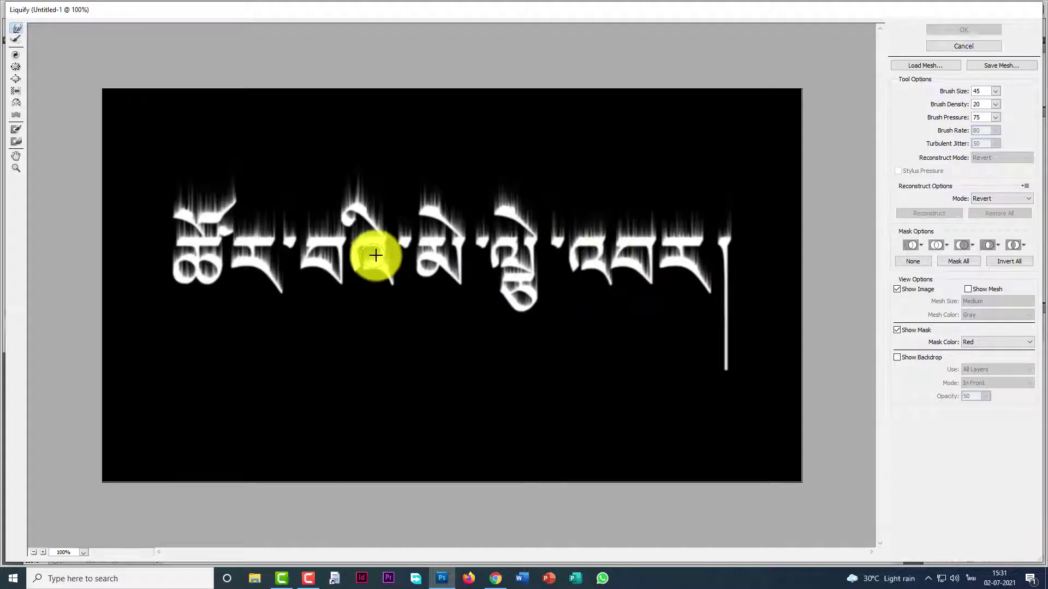
click(977, 104)
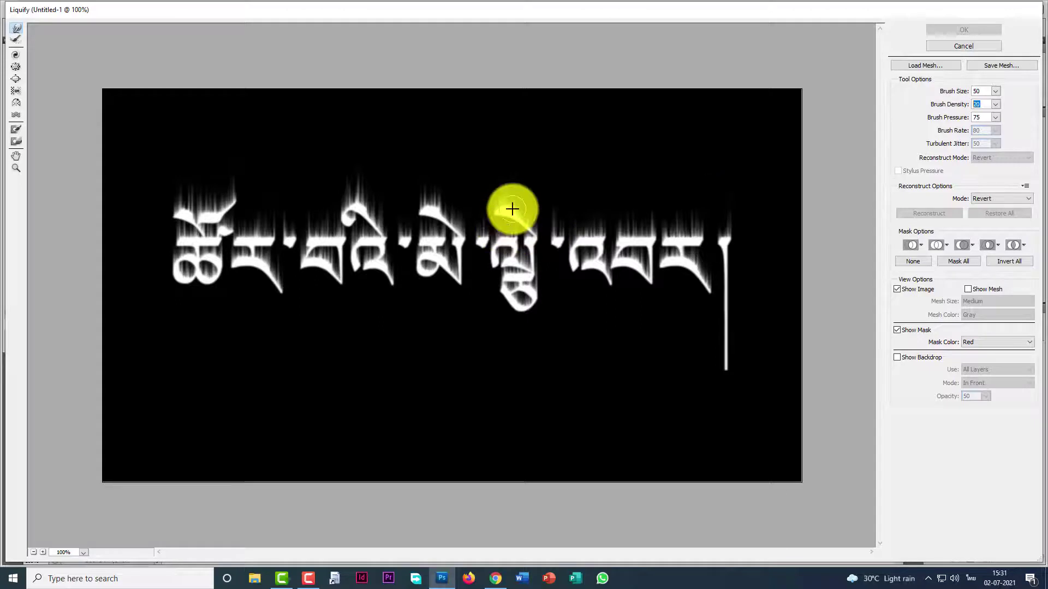
click(175, 269)
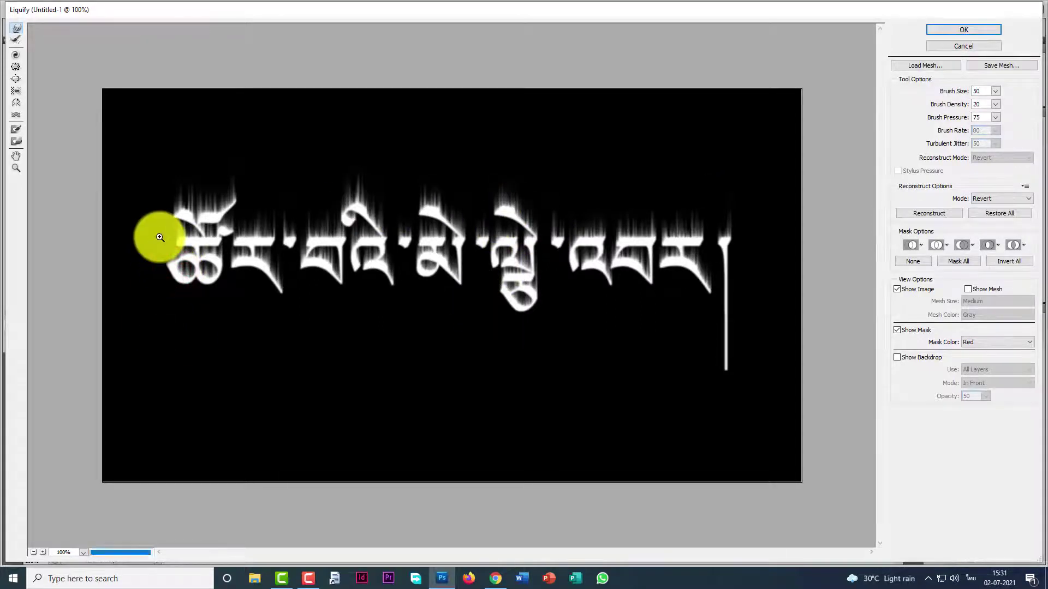
click(179, 203)
mouse_move(179, 204)
mouse_down()
mouse_move(185, 167)
mouse_move(183, 211)
mouse_move(200, 168)
mouse_move(210, 210)
mouse_move(226, 186)
mouse_move(235, 230)
mouse_move(261, 204)
mouse_move(262, 238)
mouse_move(234, 241)
mouse_move(213, 225)
mouse_move(196, 249)
mouse_move(228, 251)
mouse_move(171, 242)
mouse_move(205, 283)
mouse_move(185, 274)
mouse_move(266, 261)
mouse_move(237, 251)
mouse_move(242, 229)
mouse_move(292, 233)
mouse_move(273, 276)
mouse_move(265, 257)
mouse_move(304, 233)
mouse_move(325, 234)
mouse_move(329, 190)
mouse_move(332, 249)
mouse_move(299, 253)
mouse_move(315, 278)
mouse_move(343, 257)
mouse_move(354, 194)
mouse_move(379, 199)
mouse_move(383, 238)
mouse_move(350, 238)
mouse_move(349, 228)
mouse_move(391, 264)
mouse_move(406, 209)
mouse_move(462, 218)
mouse_move(417, 213)
mouse_move(416, 254)
mouse_move(478, 232)
mouse_move(509, 183)
mouse_move(519, 216)
mouse_move(535, 221)
mouse_move(536, 243)
mouse_move(501, 235)
mouse_move(493, 248)
mouse_move(525, 259)
mouse_move(514, 273)
mouse_move(469, 254)
mouse_move(523, 293)
mouse_move(555, 240)
mouse_move(584, 232)
mouse_move(569, 257)
mouse_move(566, 230)
mouse_move(670, 238)
mouse_up()
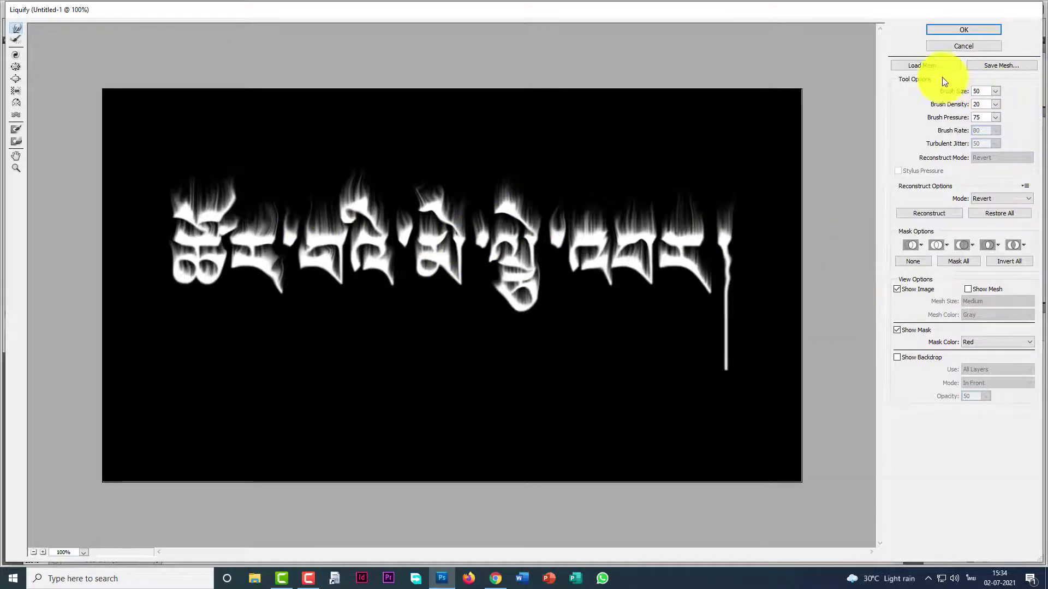
click(970, 31)
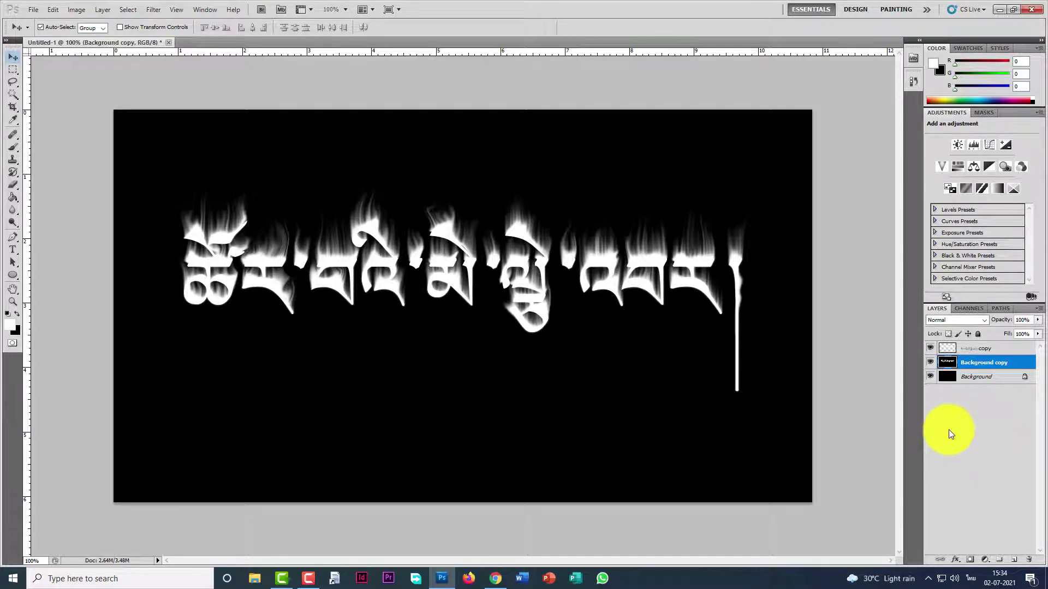
Add a colorized Hue/Saturation adjustment layer above Background copy with hue 34 and saturation 97
click(988, 559)
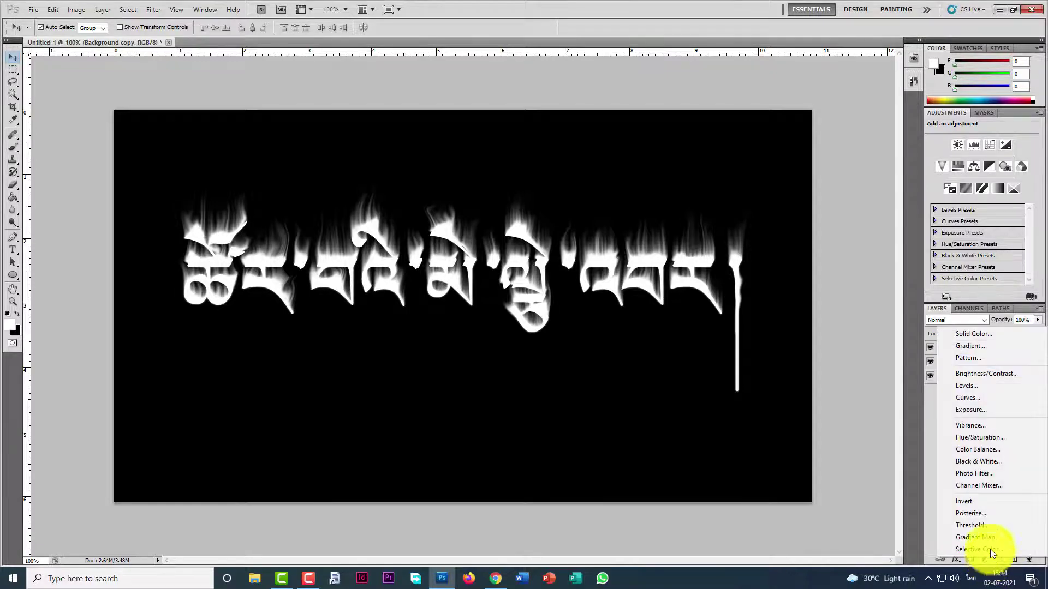
click(995, 437)
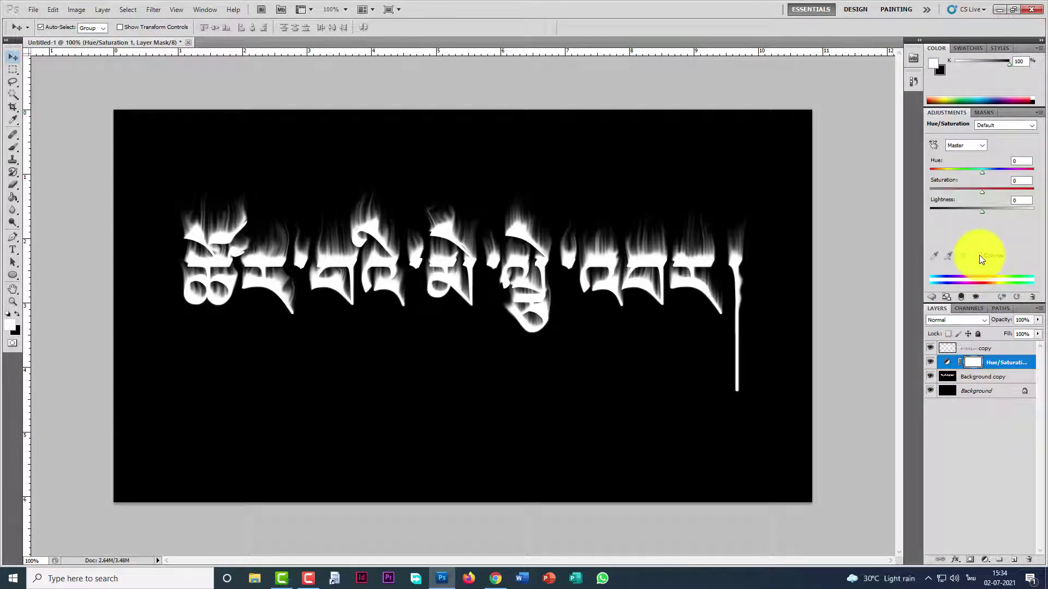
click(979, 255)
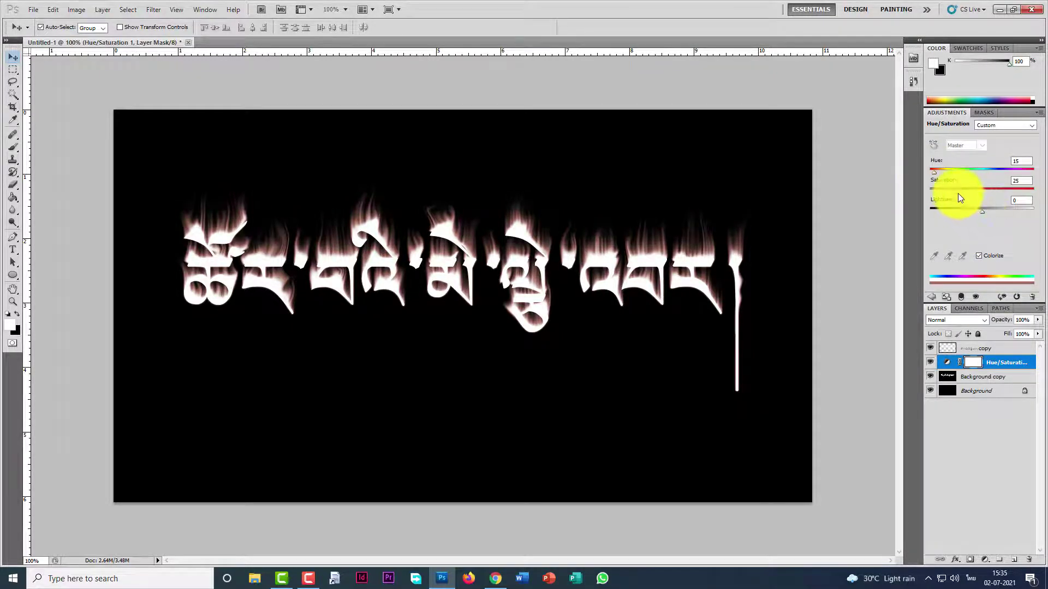
drag(960, 196, 1031, 195)
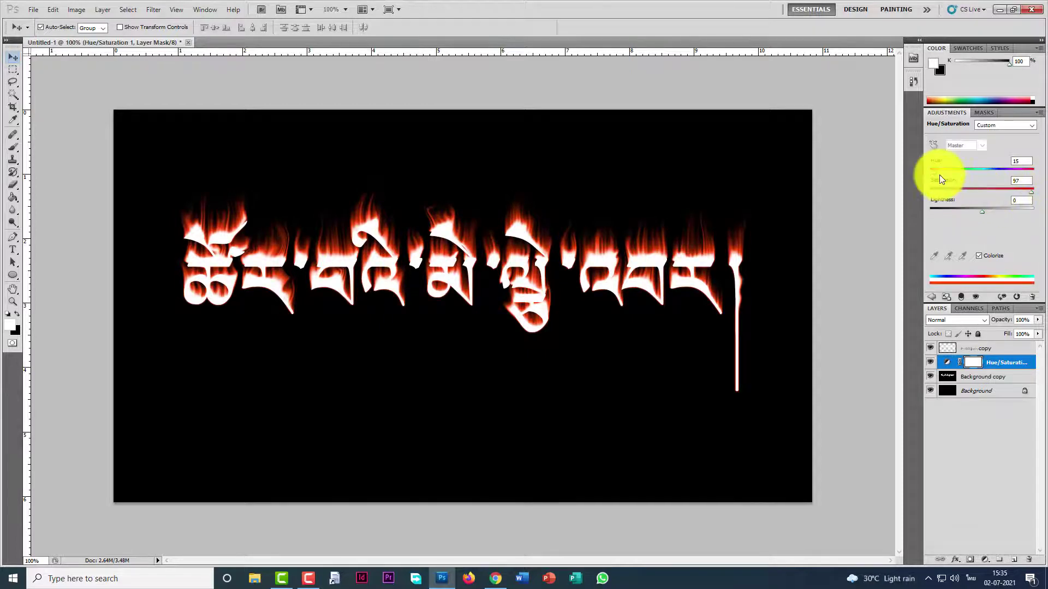
drag(934, 173, 938, 173)
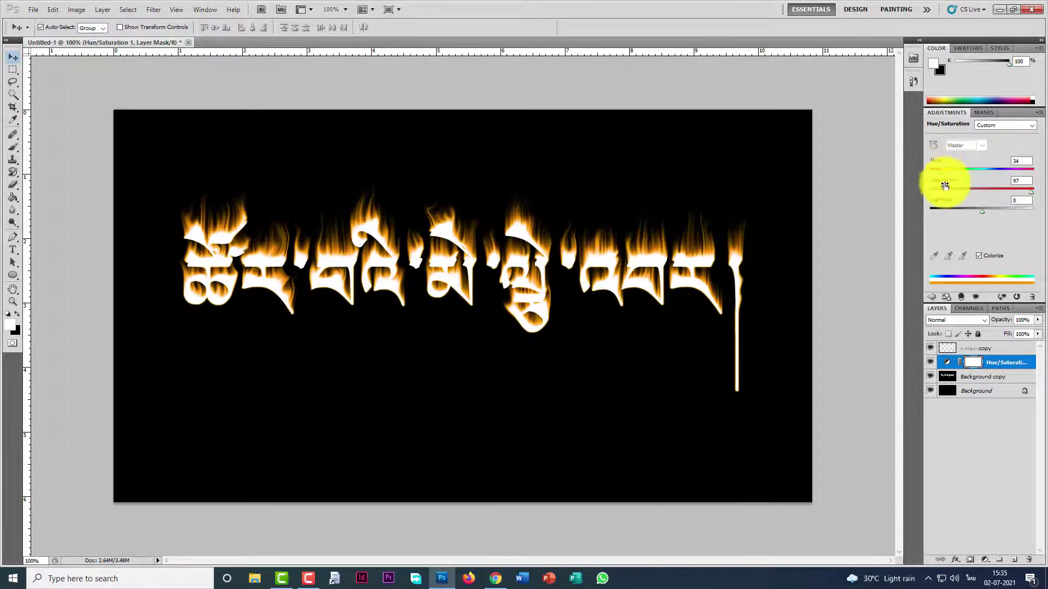
click(983, 254)
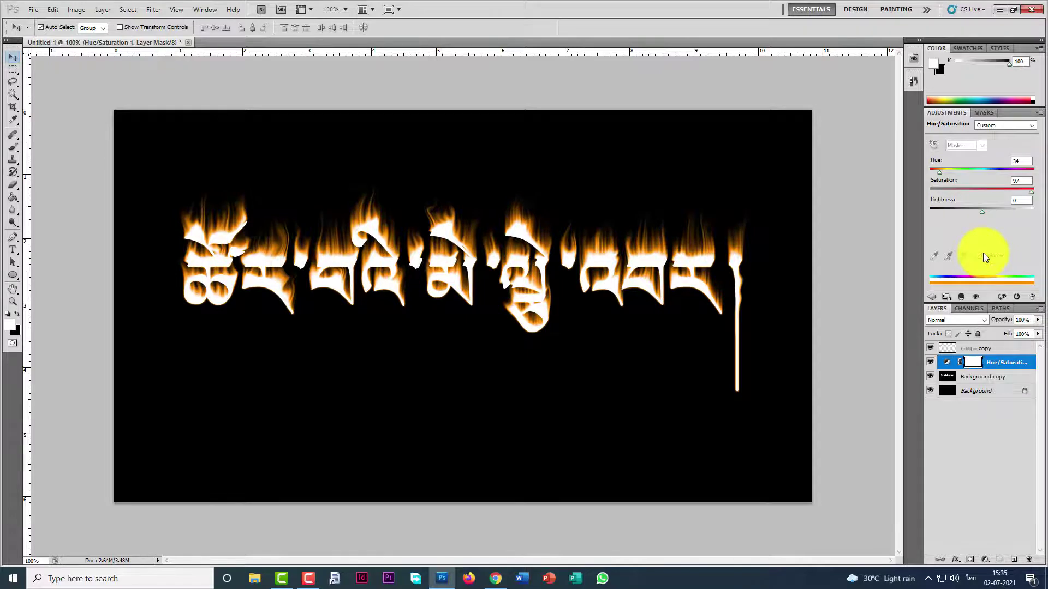
Add a second Hue/Saturation adjustment layer above the first one and set its saturation to +7
click(1002, 366)
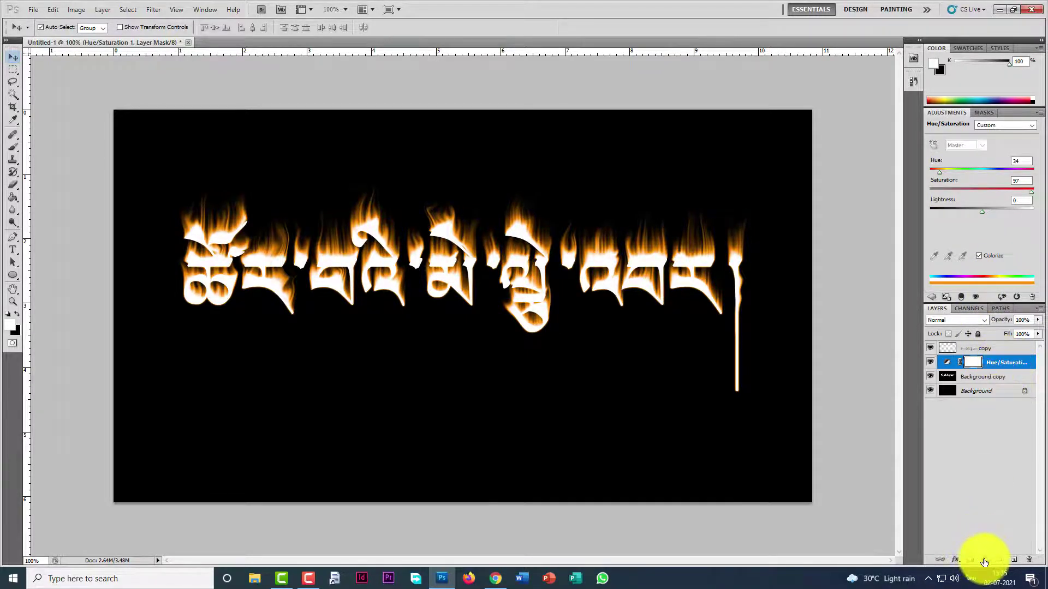
click(984, 559)
click(997, 440)
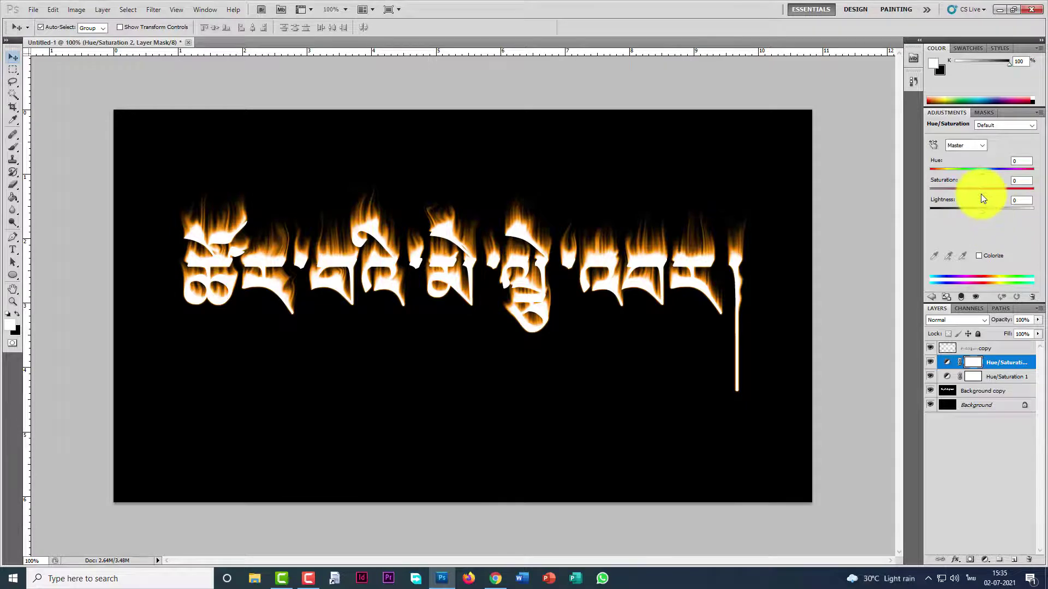
drag(981, 194, 983, 192)
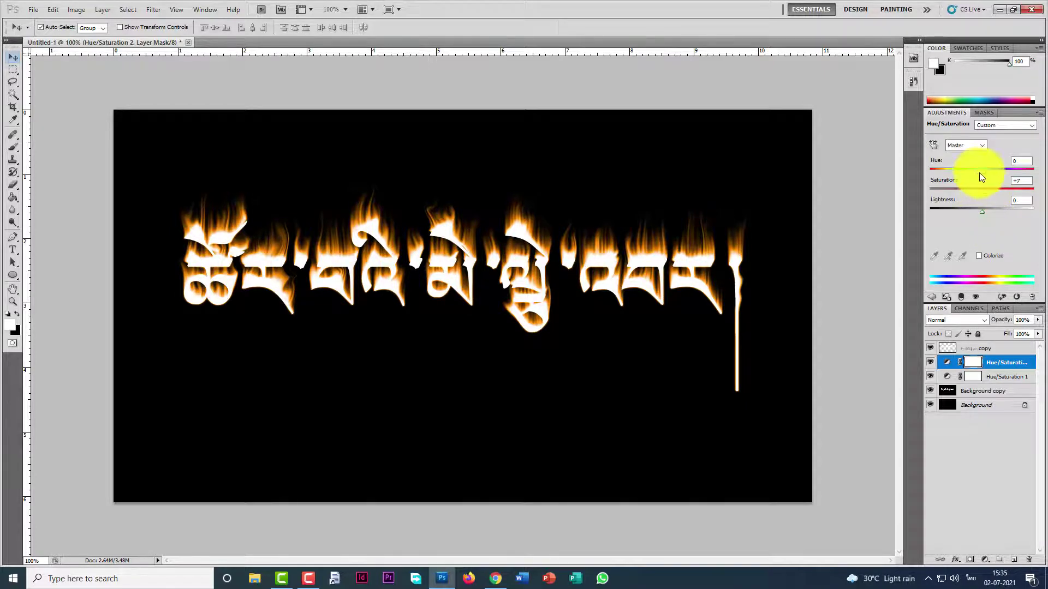
Change the blend mode of the Hue/Saturation 1 adjustment layer to Overlay
click(999, 376)
click(987, 320)
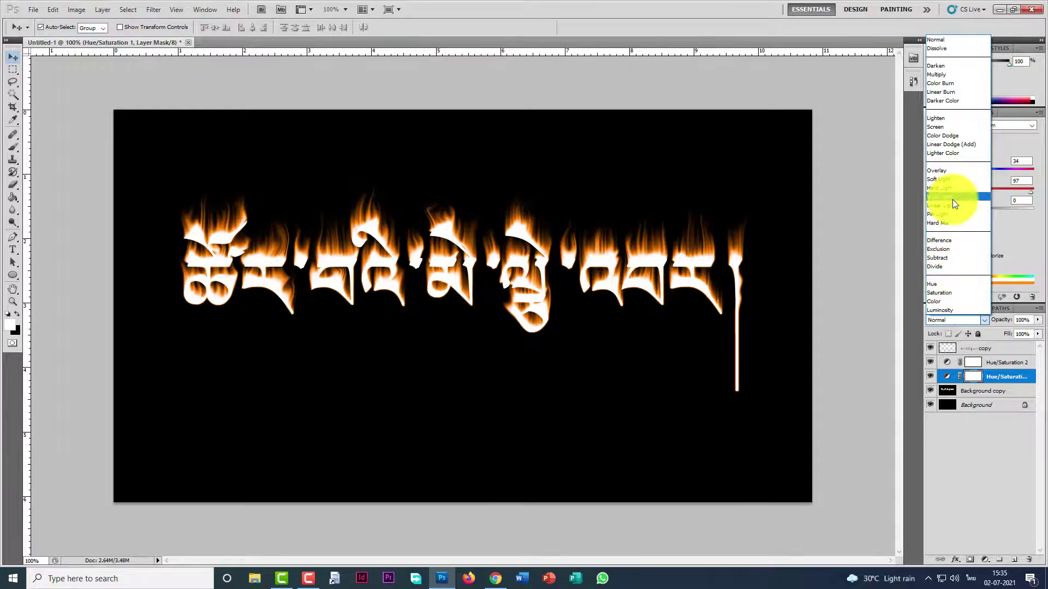
click(945, 170)
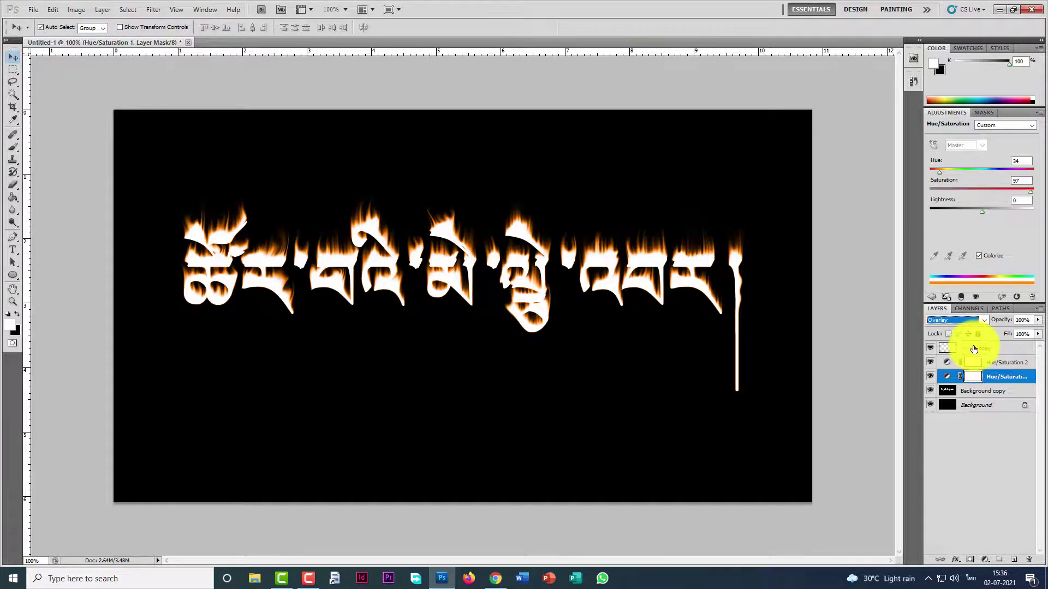
Add a Gradient Overlay layer style to the text copy layer at the top of the layer stack
click(978, 348)
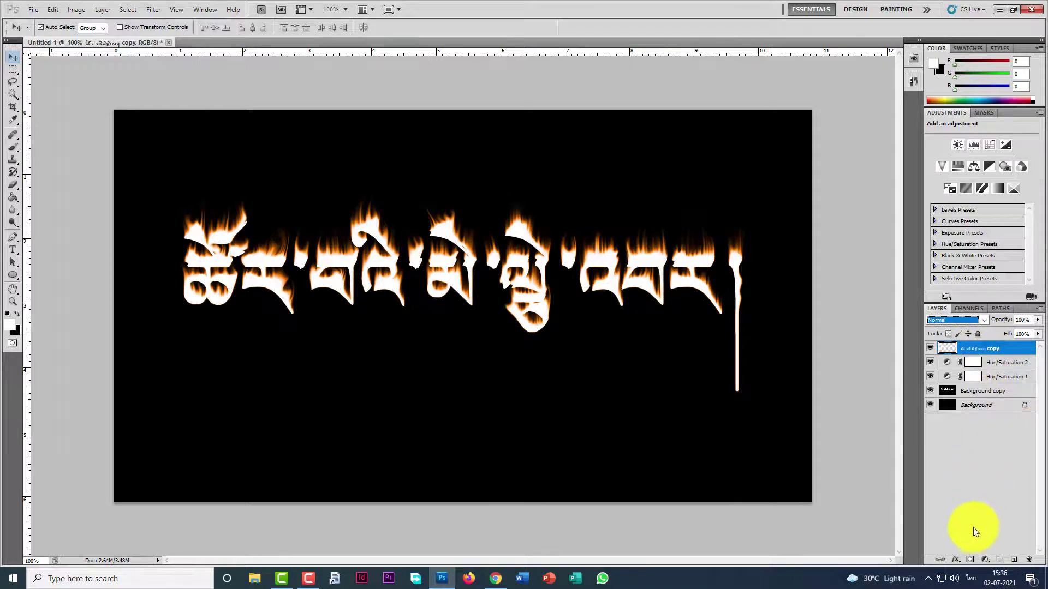
click(963, 350)
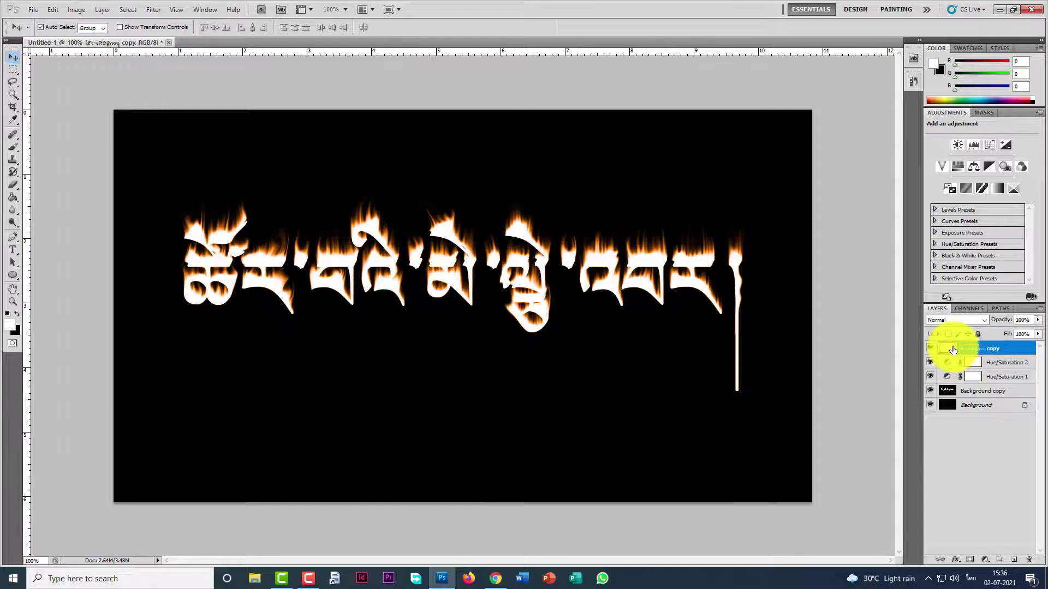
double_click(953, 350)
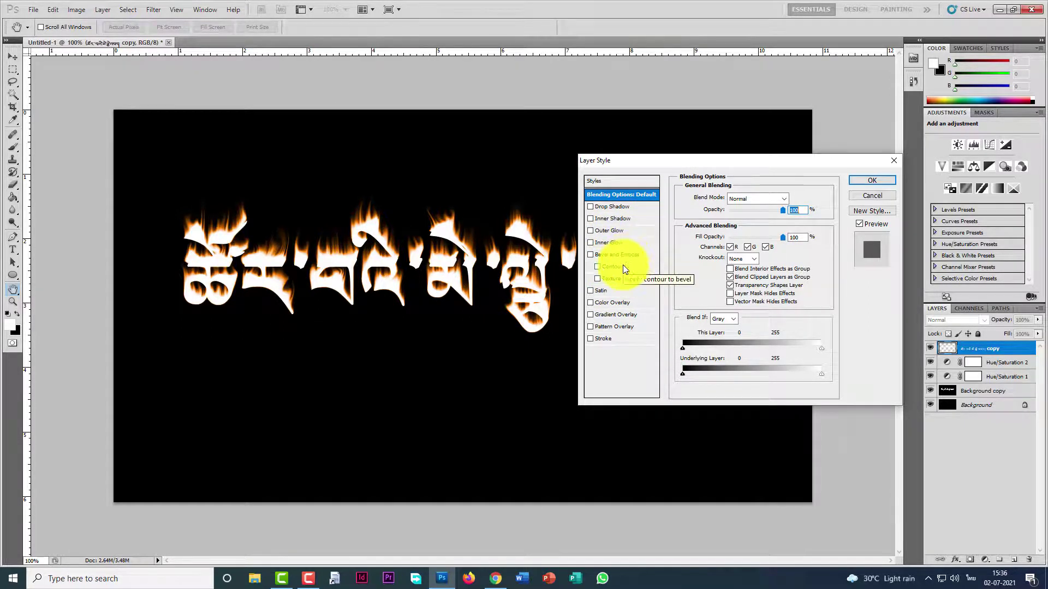
click(624, 315)
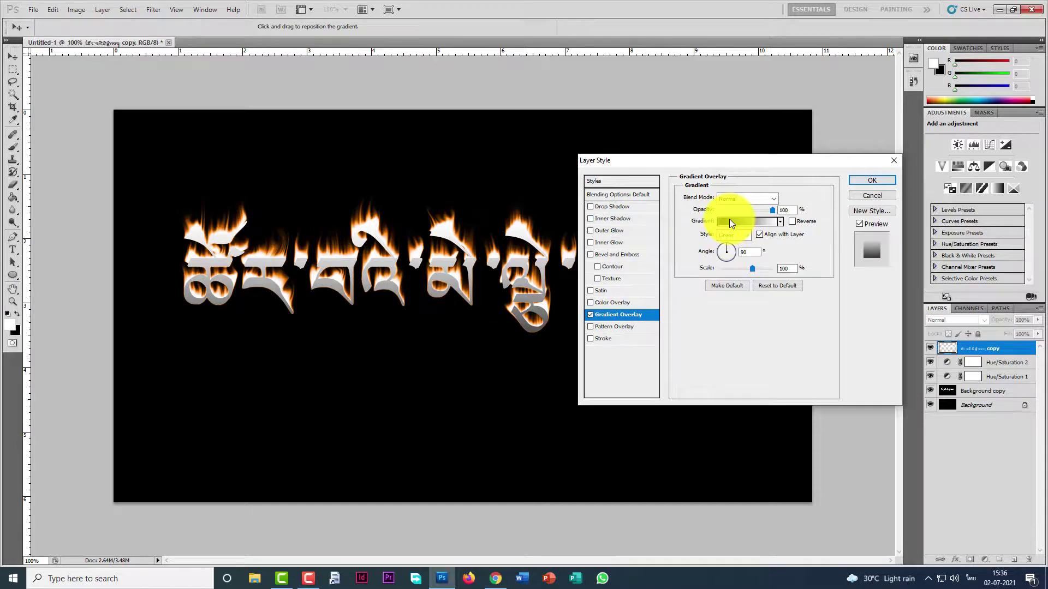
Edit the overlay's gradient and set its starting color stop to hex 1d0d01
click(729, 221)
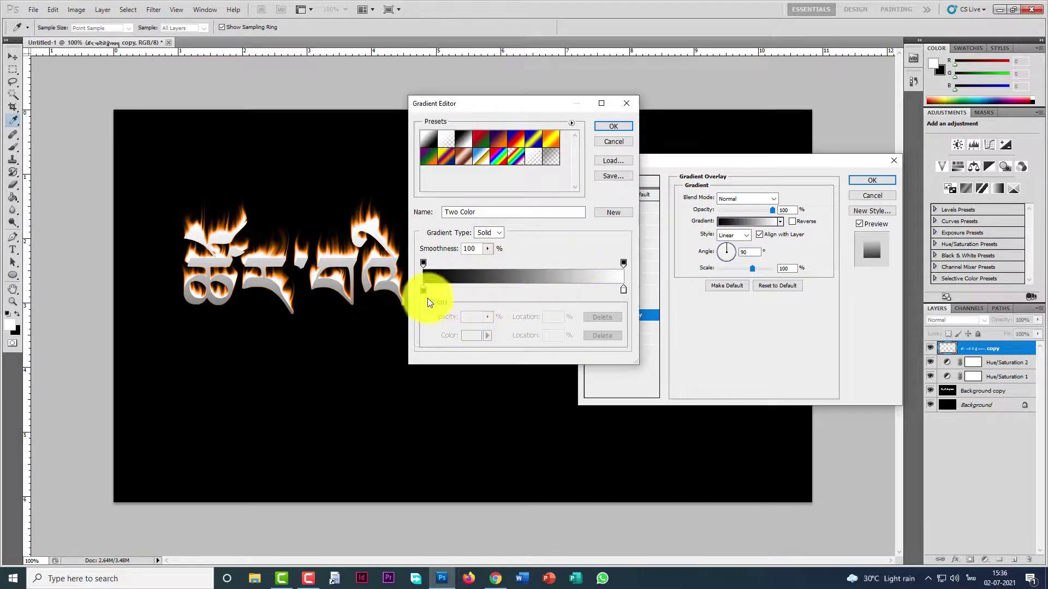
double_click(425, 291)
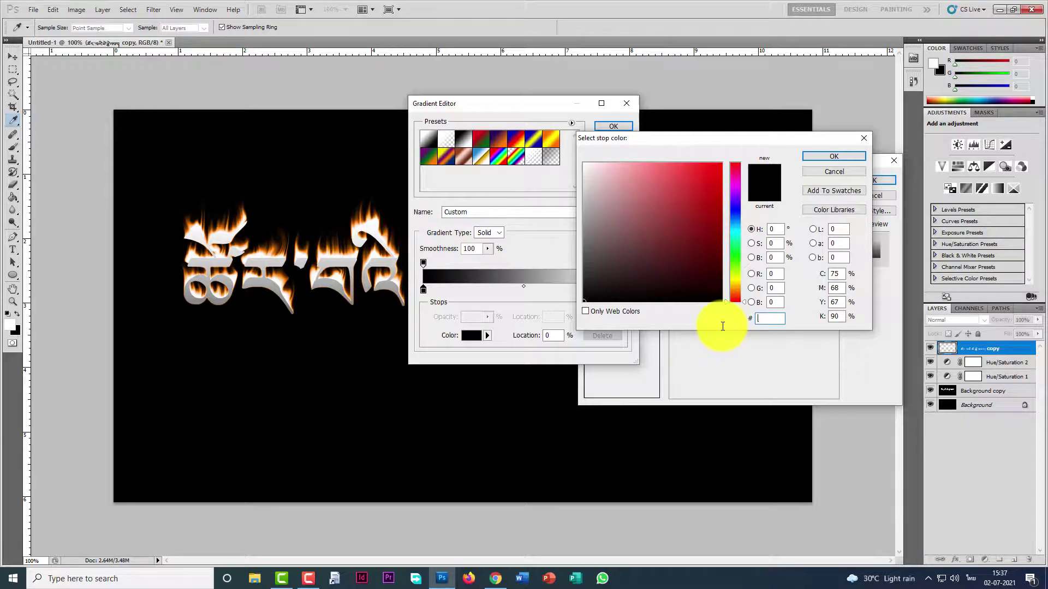
text(f)
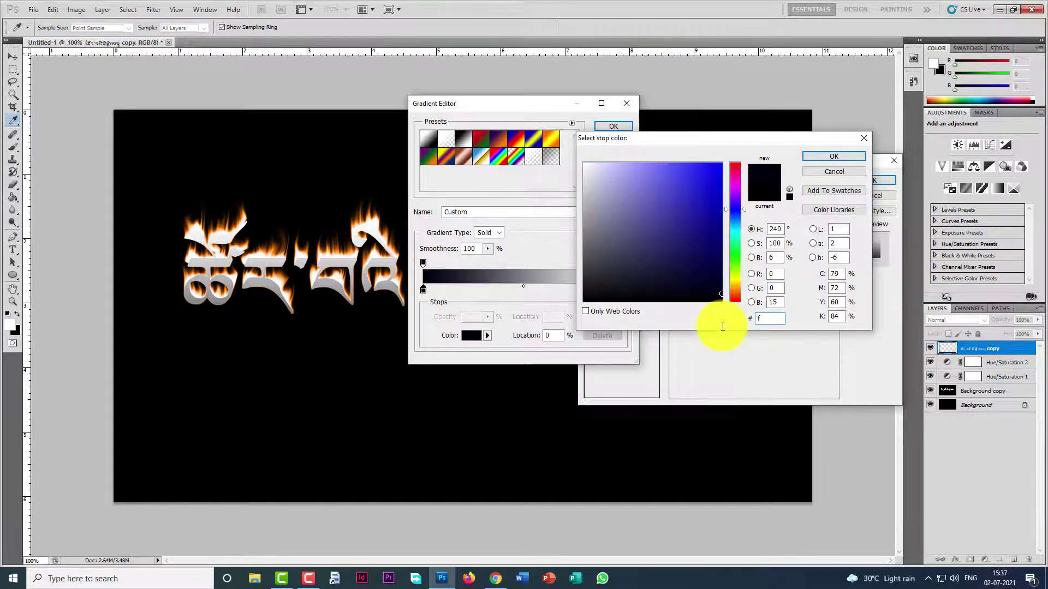
key(BackSpace)
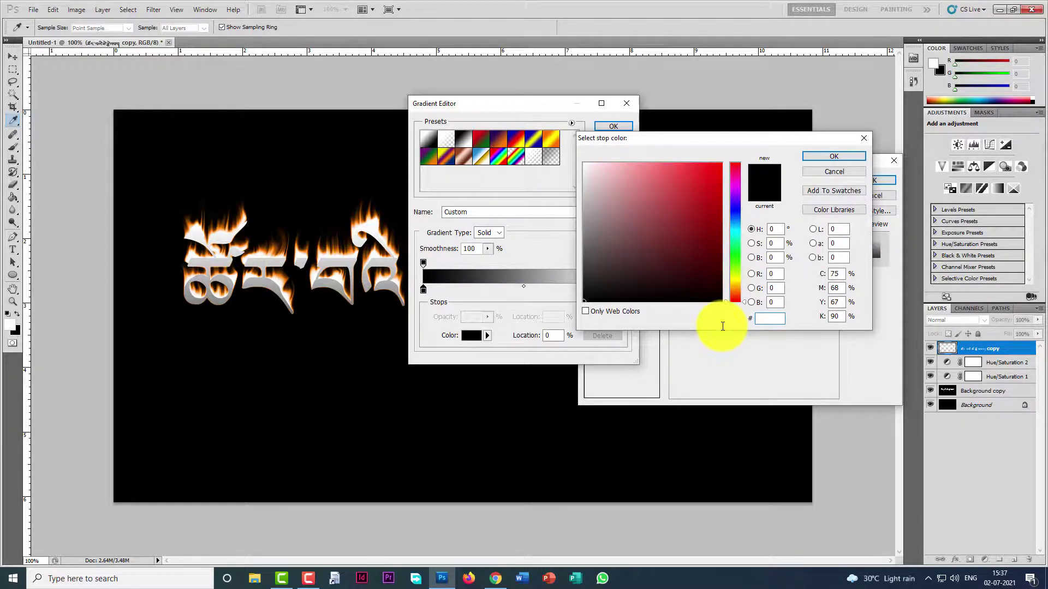
text(1)
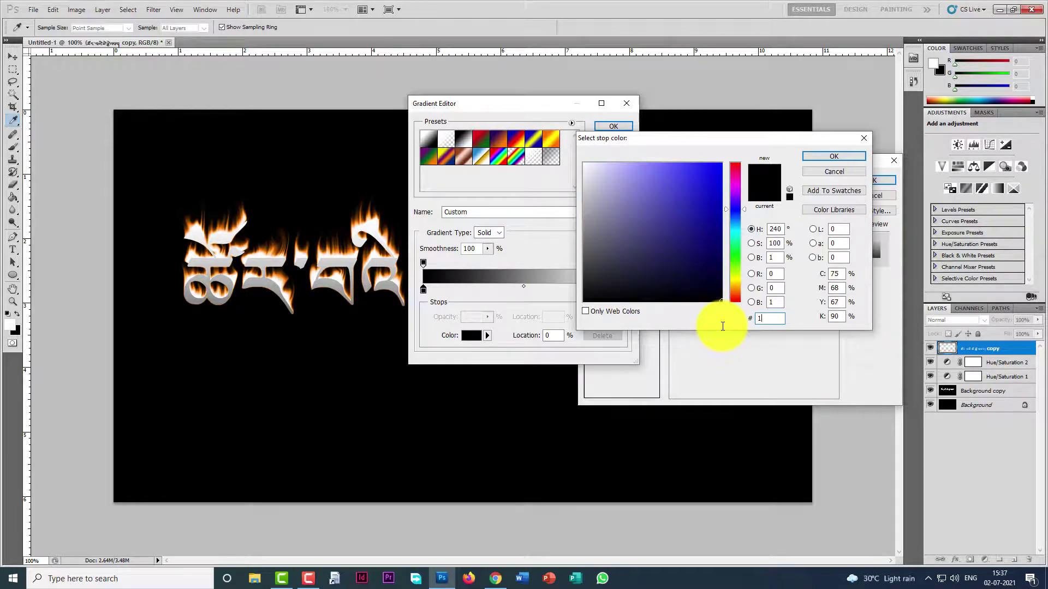
text(d0)
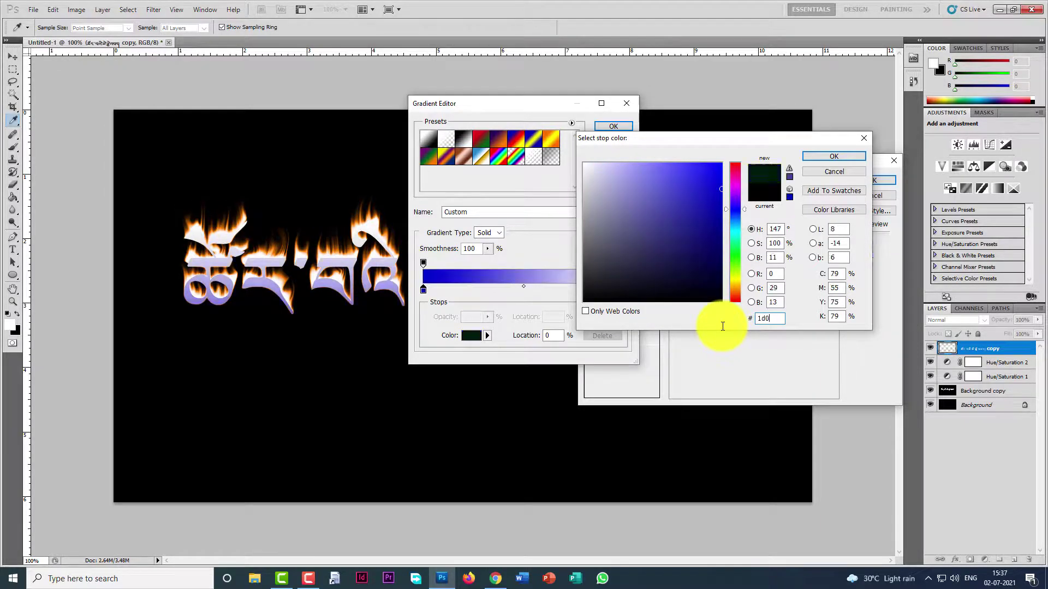
text(d01)
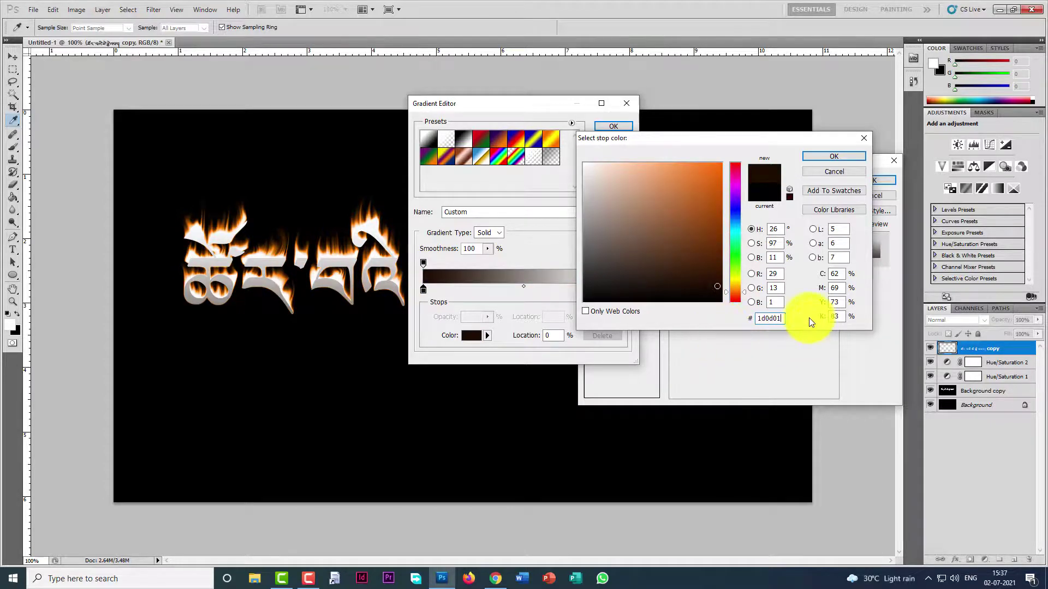
click(827, 155)
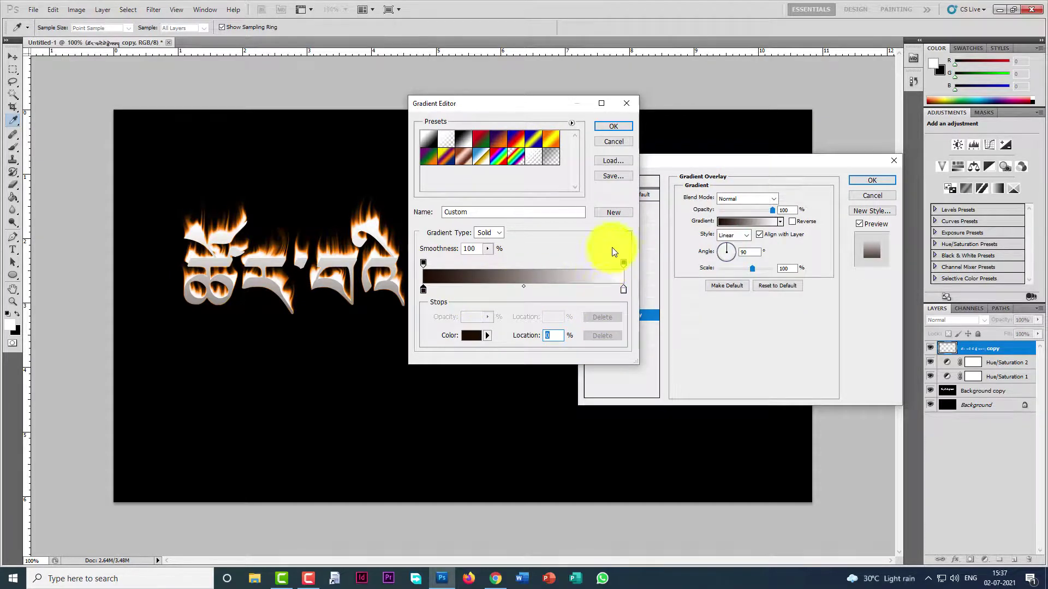
Set the gradient's ending color stop to hex f8a007 and accept the edited gradient
double_click(624, 290)
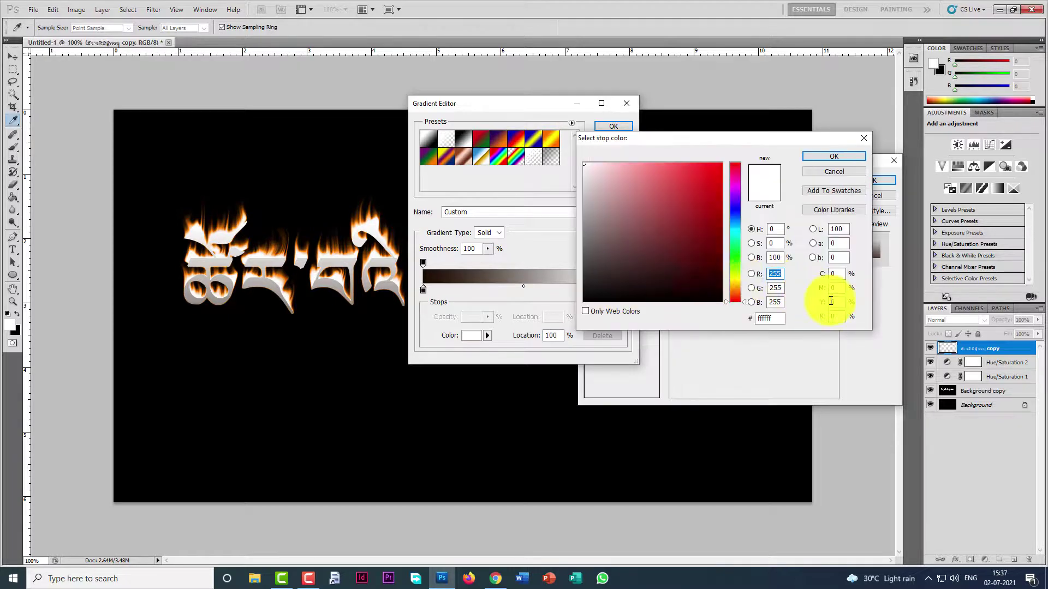
click(770, 318)
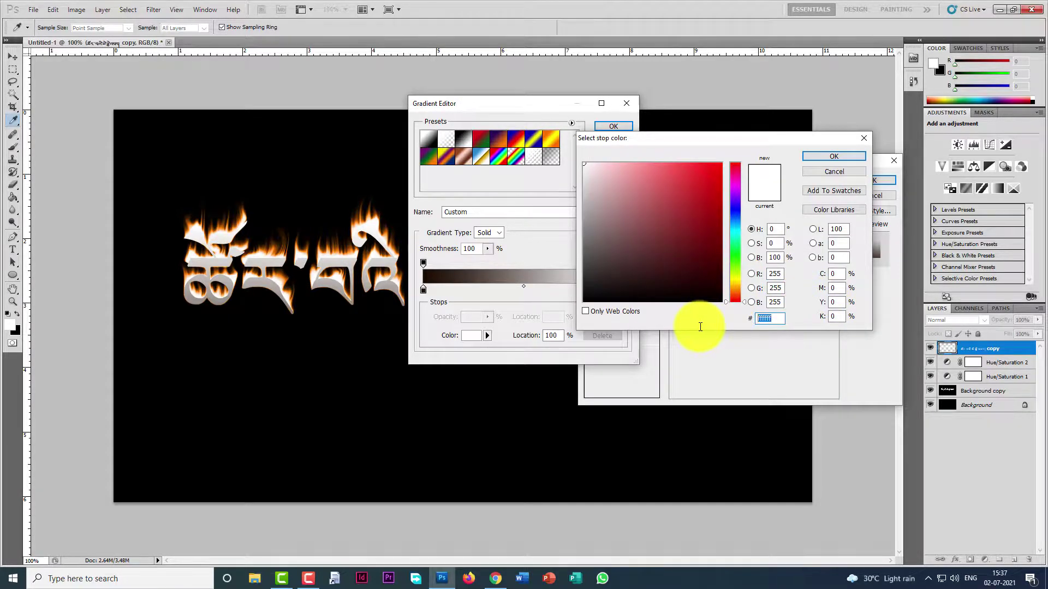
text(00000f)
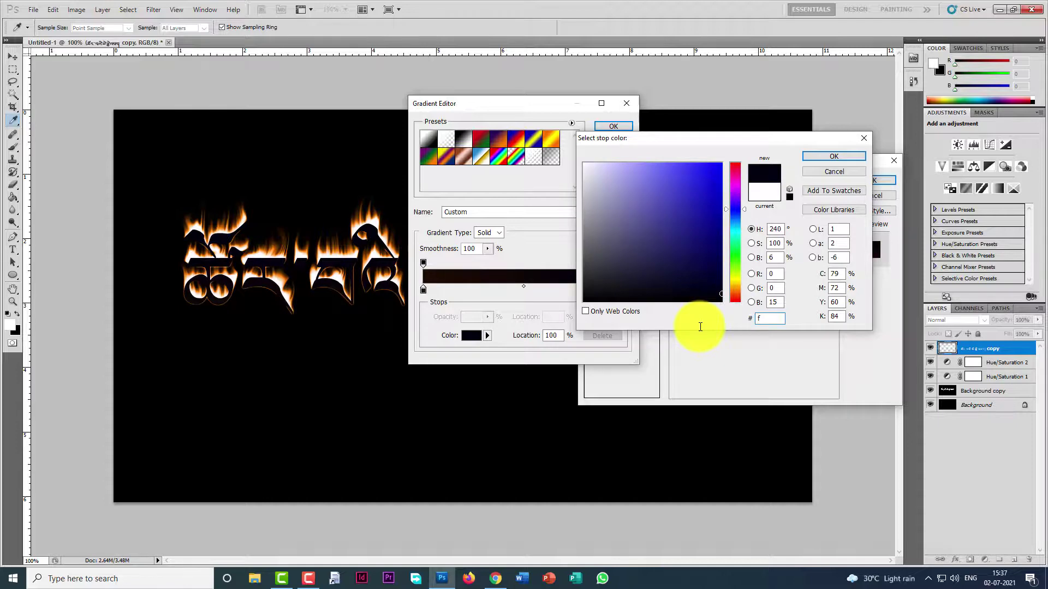
text(8)
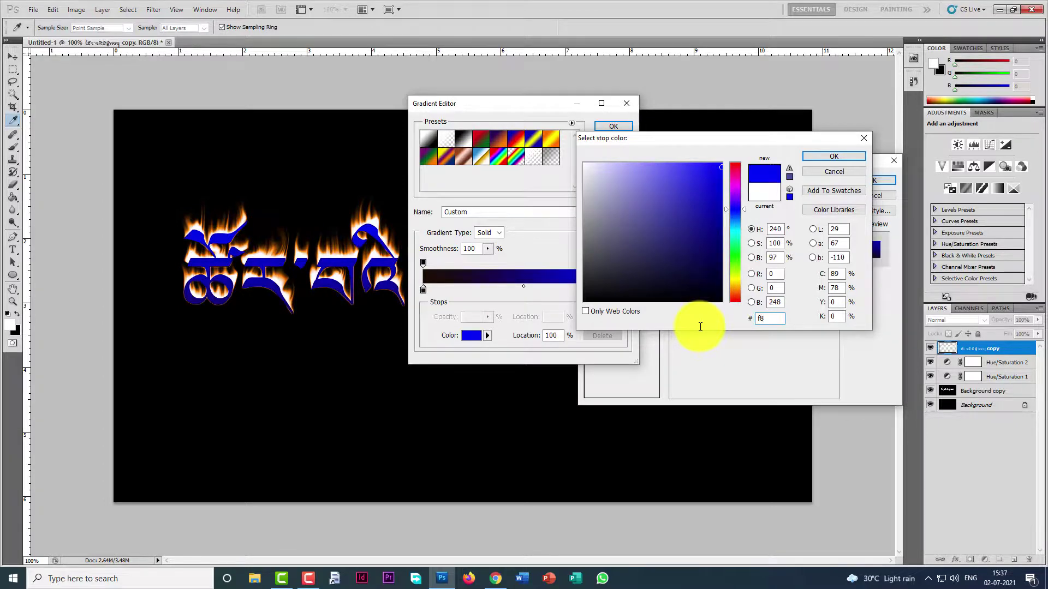
text(a)
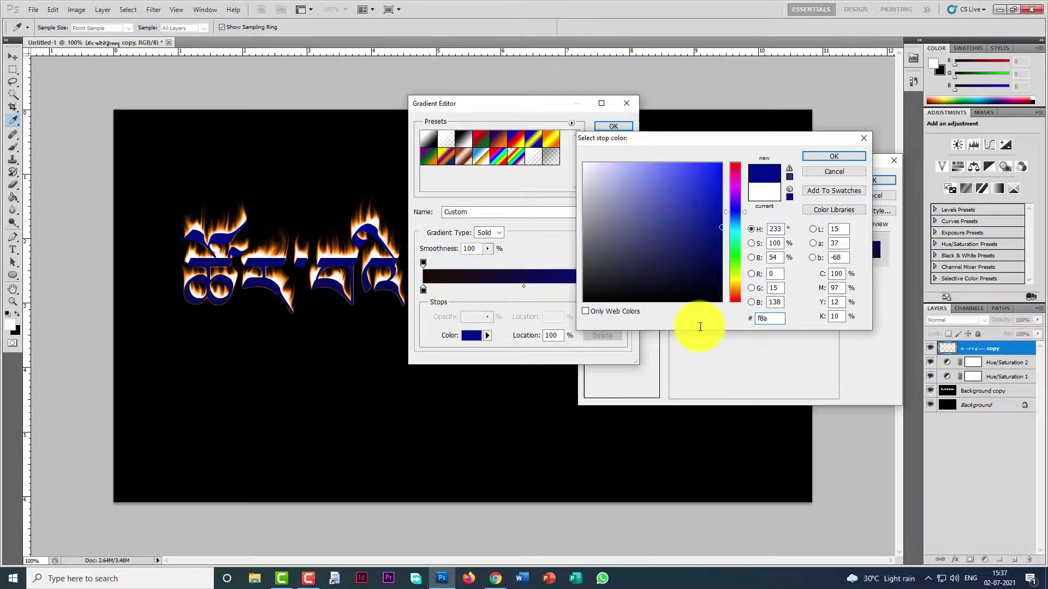
text(00)
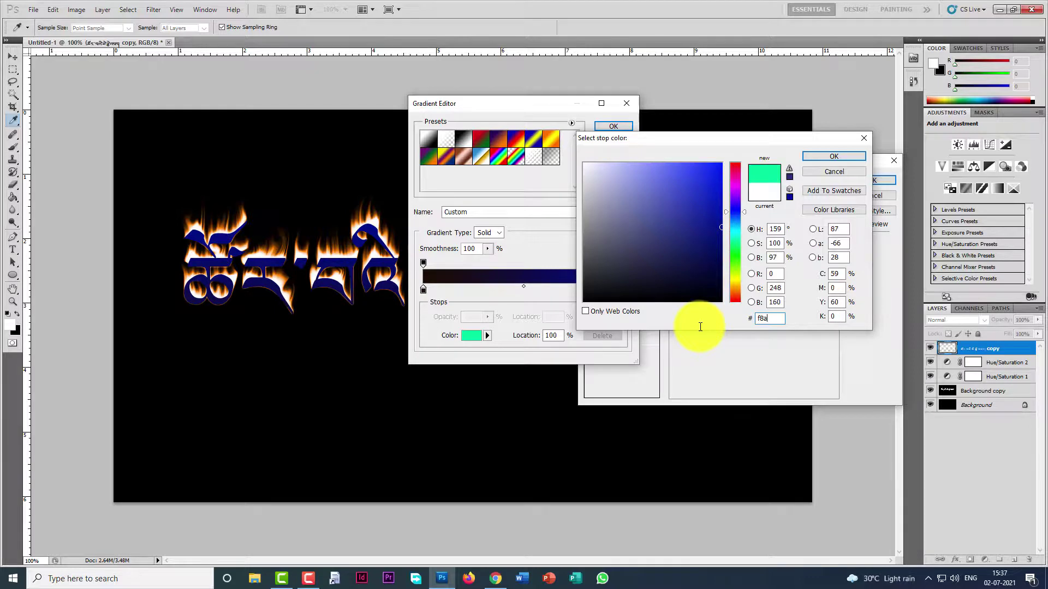
text(7)
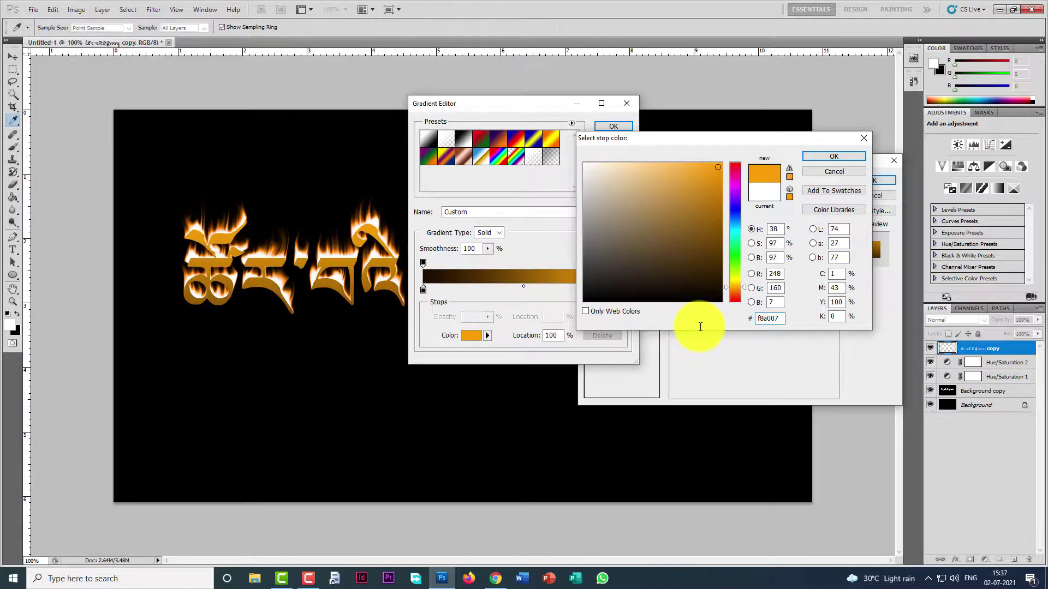
click(835, 156)
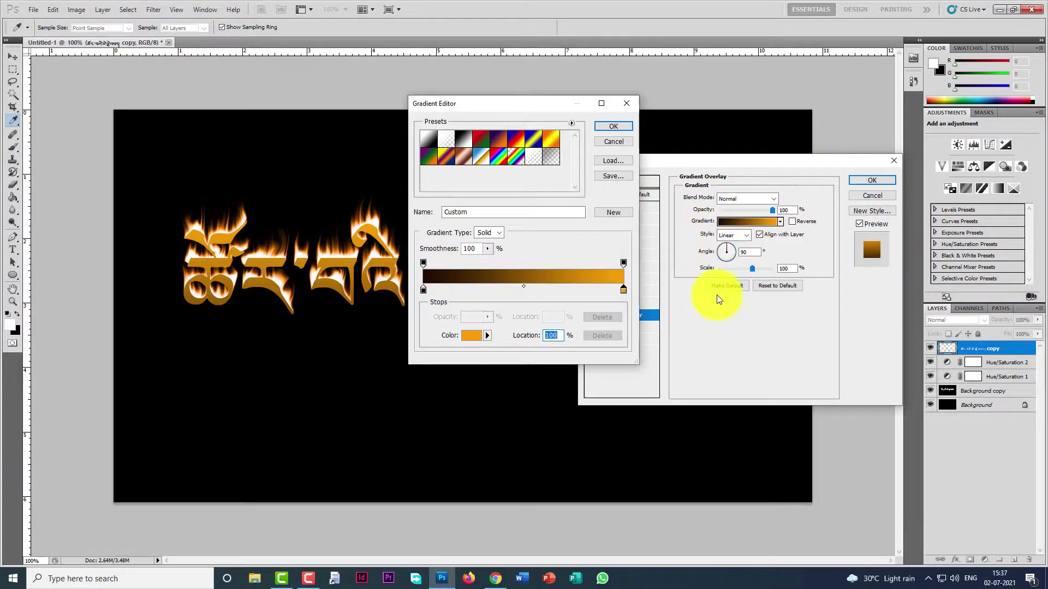
click(616, 127)
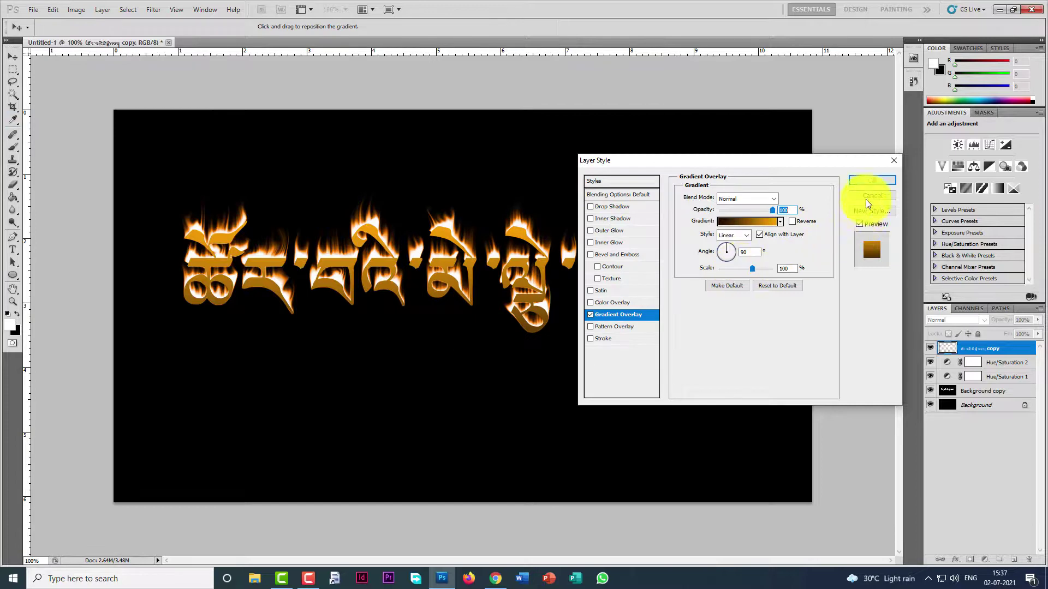
Try the Overlay blend mode for the gradient overlay, restore it to Normal, and apply the layer style
click(773, 199)
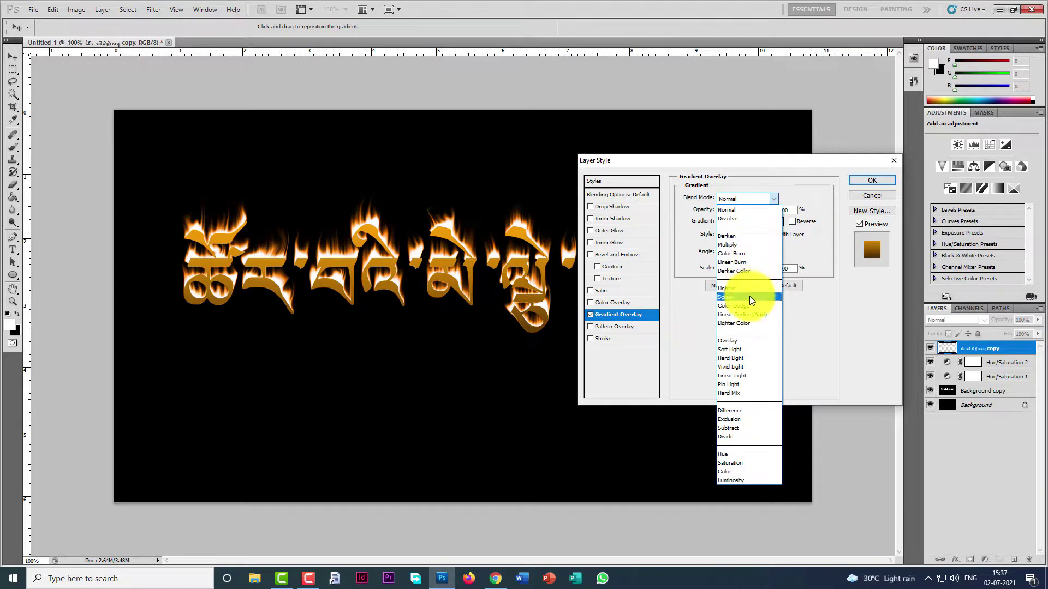
click(750, 341)
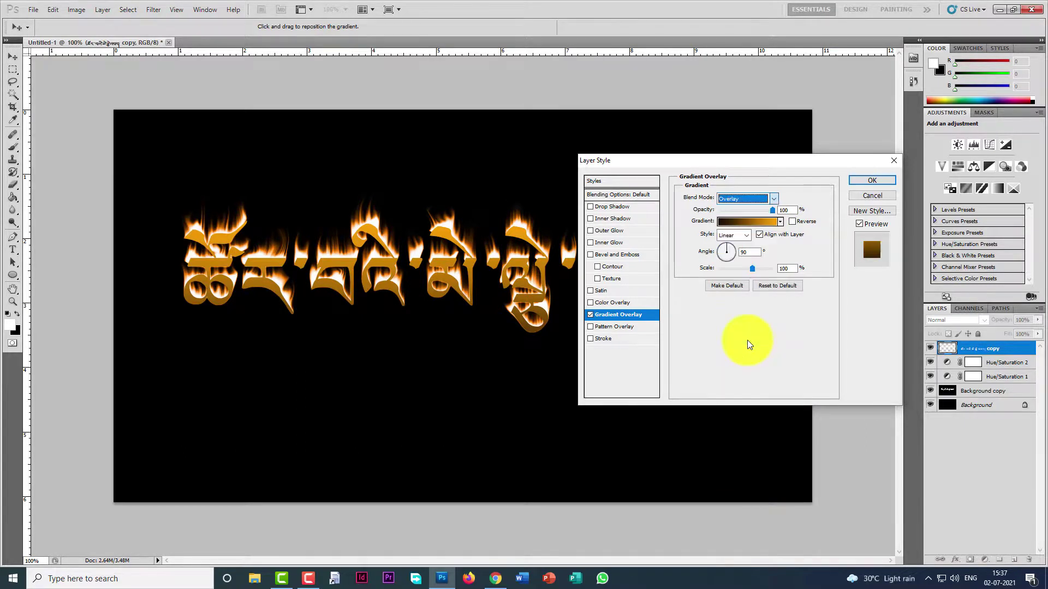
click(770, 199)
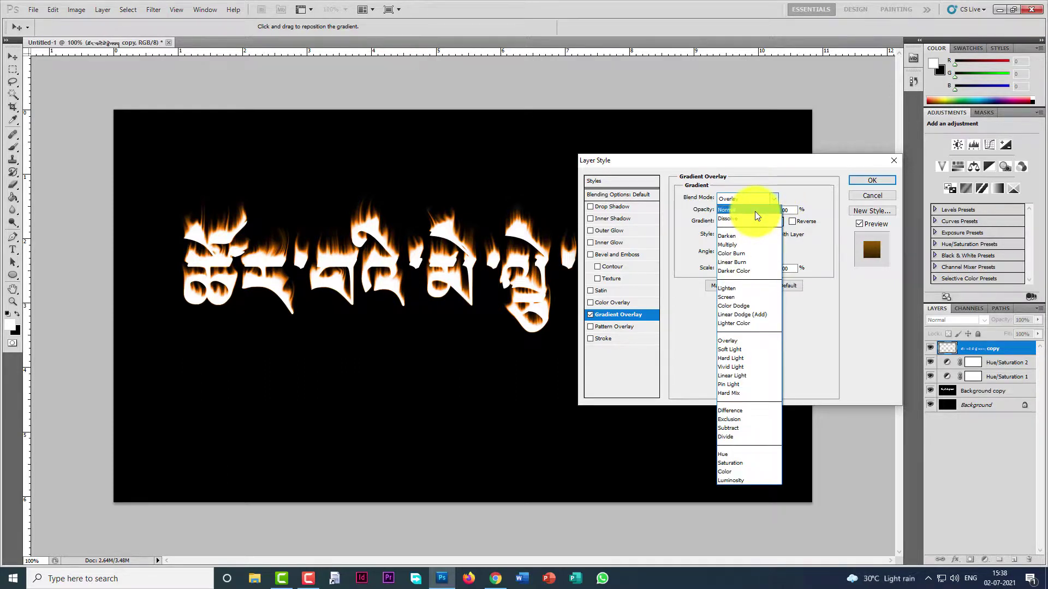
click(764, 210)
click(873, 180)
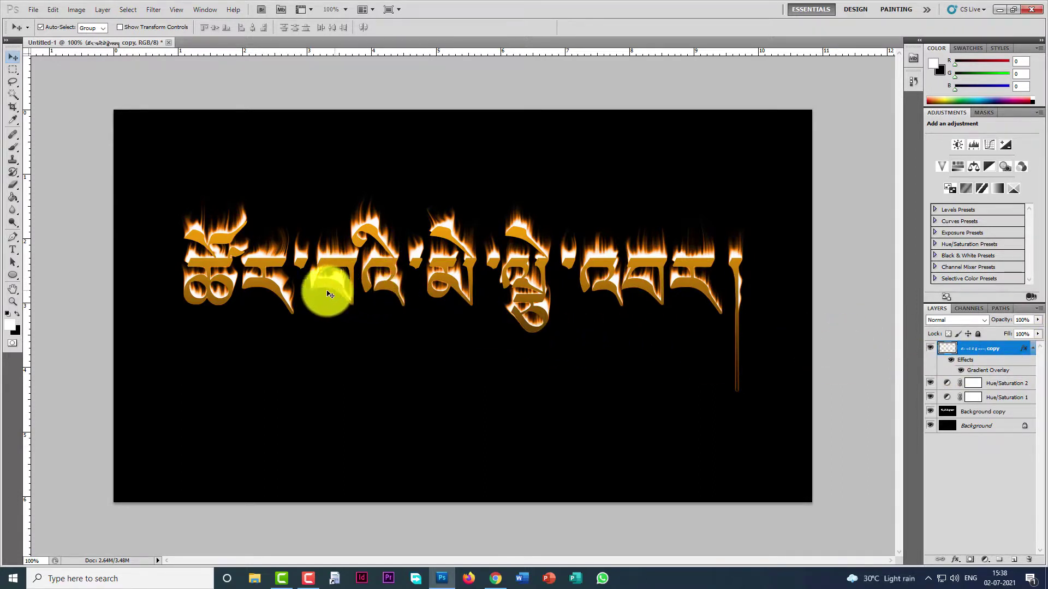
Collapse the text copy layer's effects list and inspect the flaming lettering up close with the Move tool active
key(r)
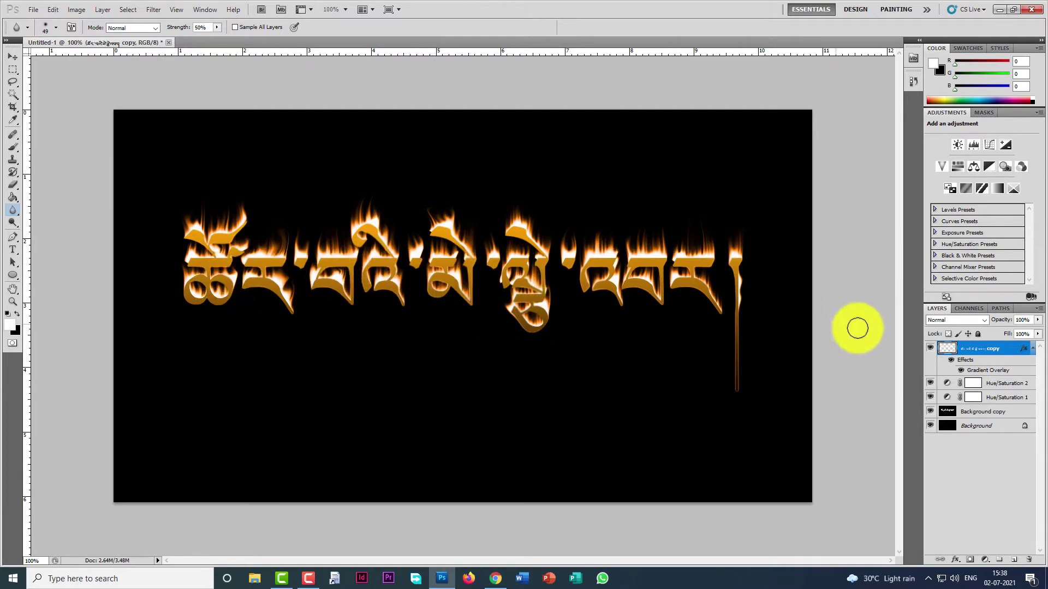
click(1033, 349)
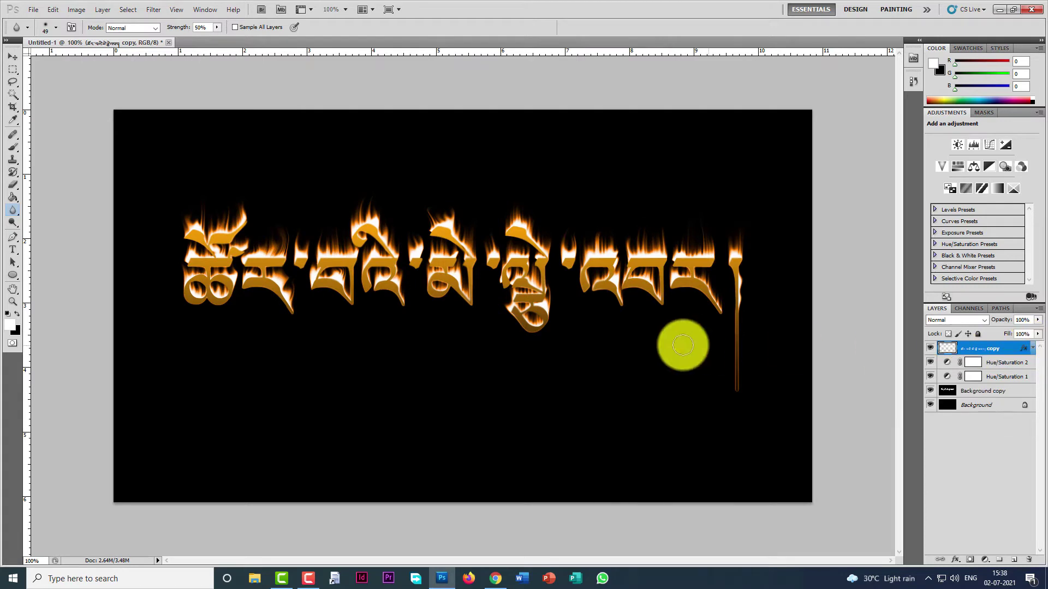
click(11, 58)
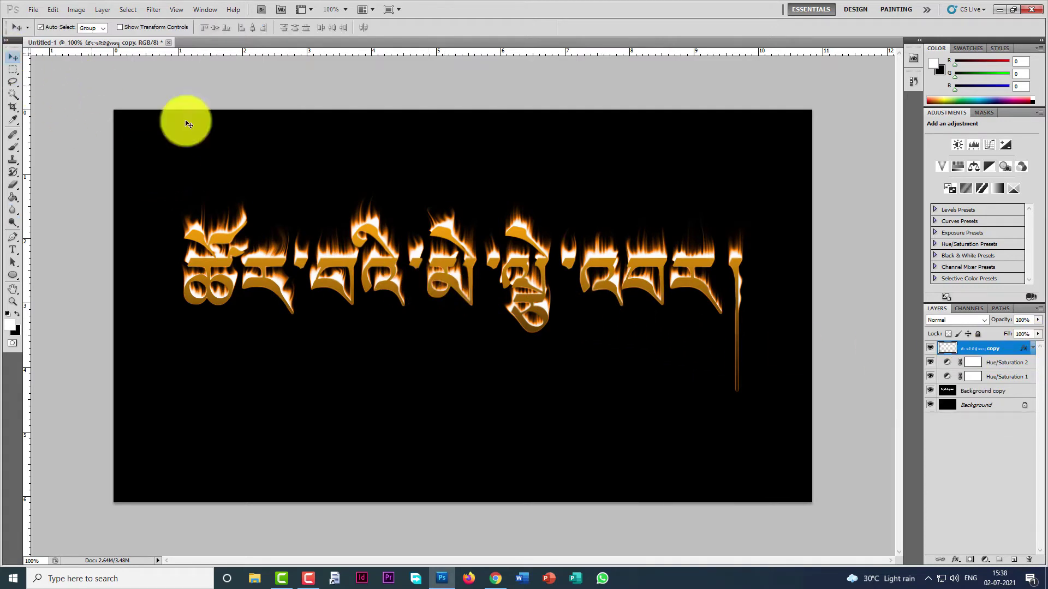
scroll(459, 280, up, 2)
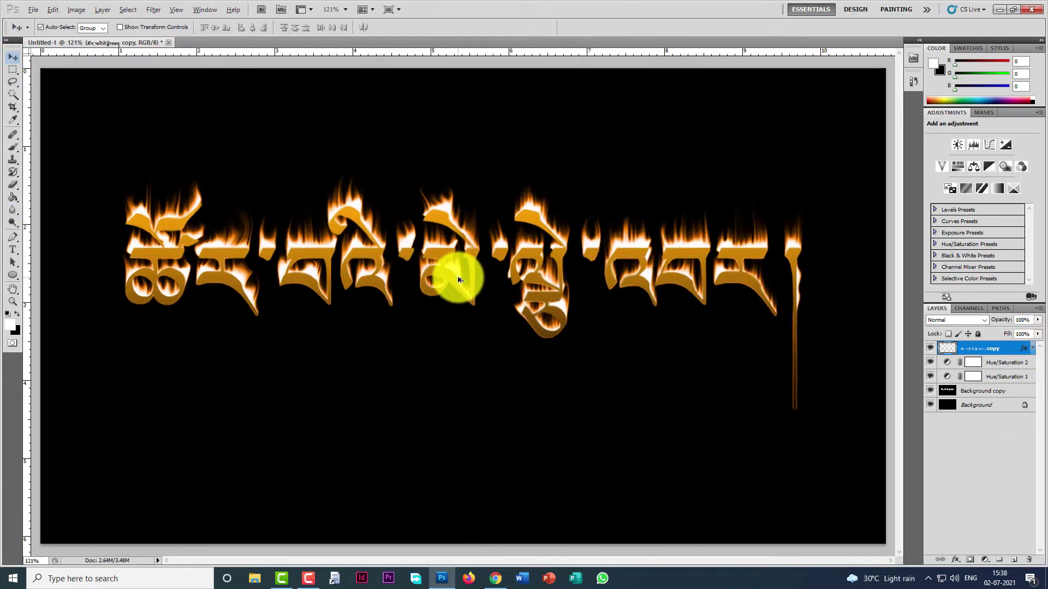
scroll(458, 279, up, 1)
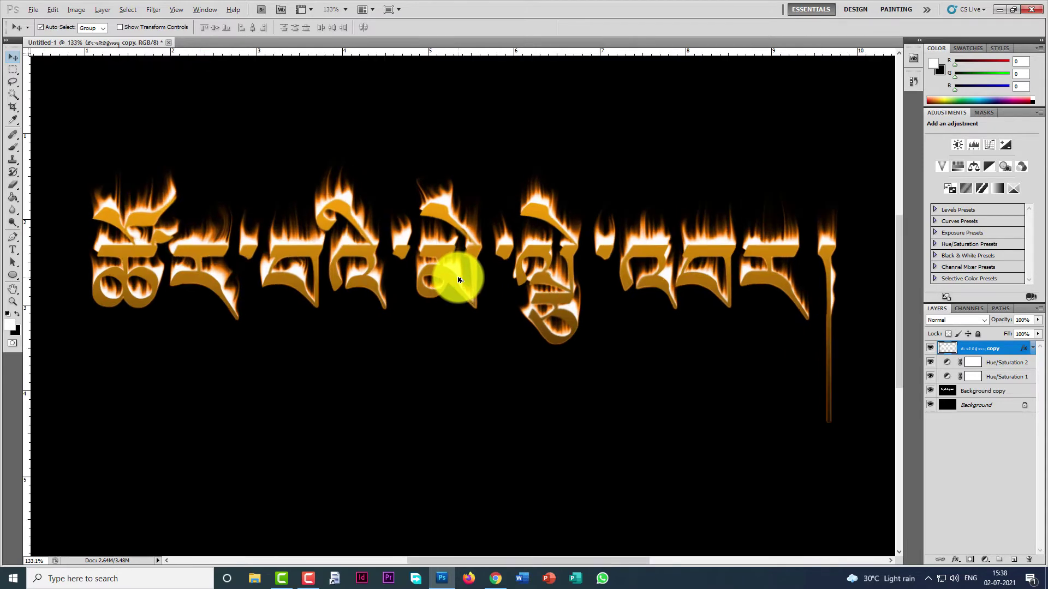